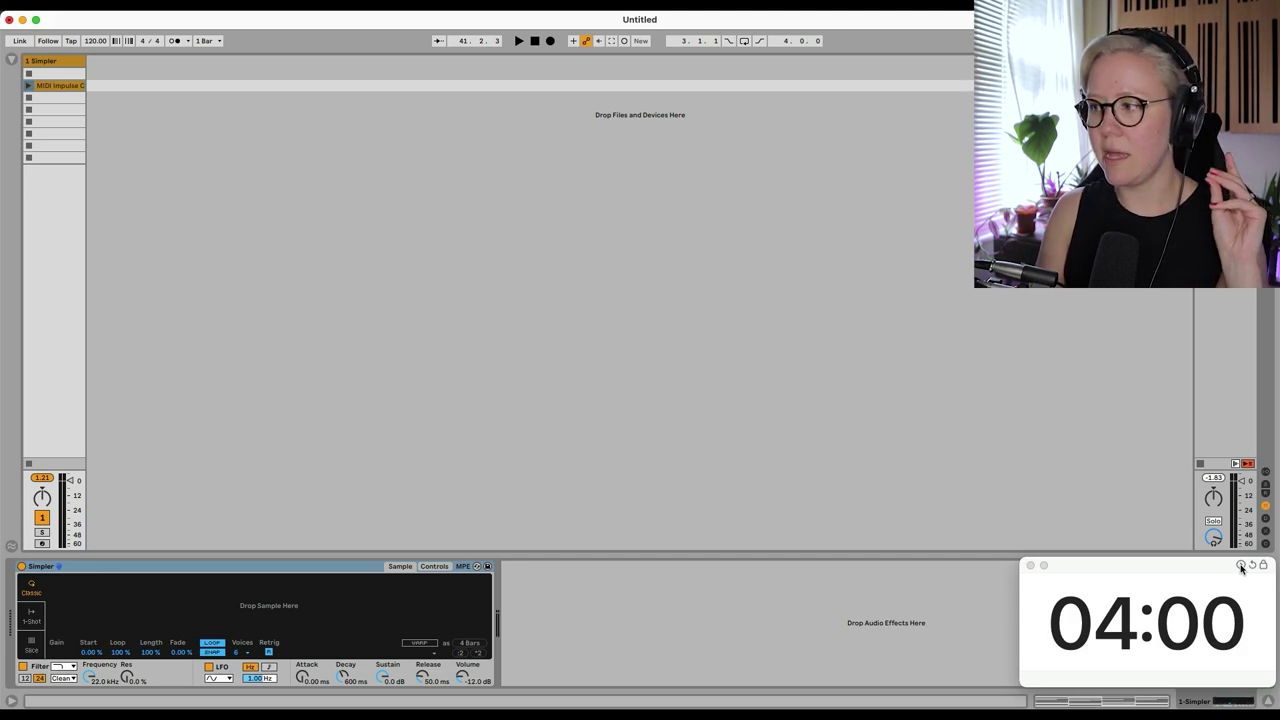
click(1241, 567)
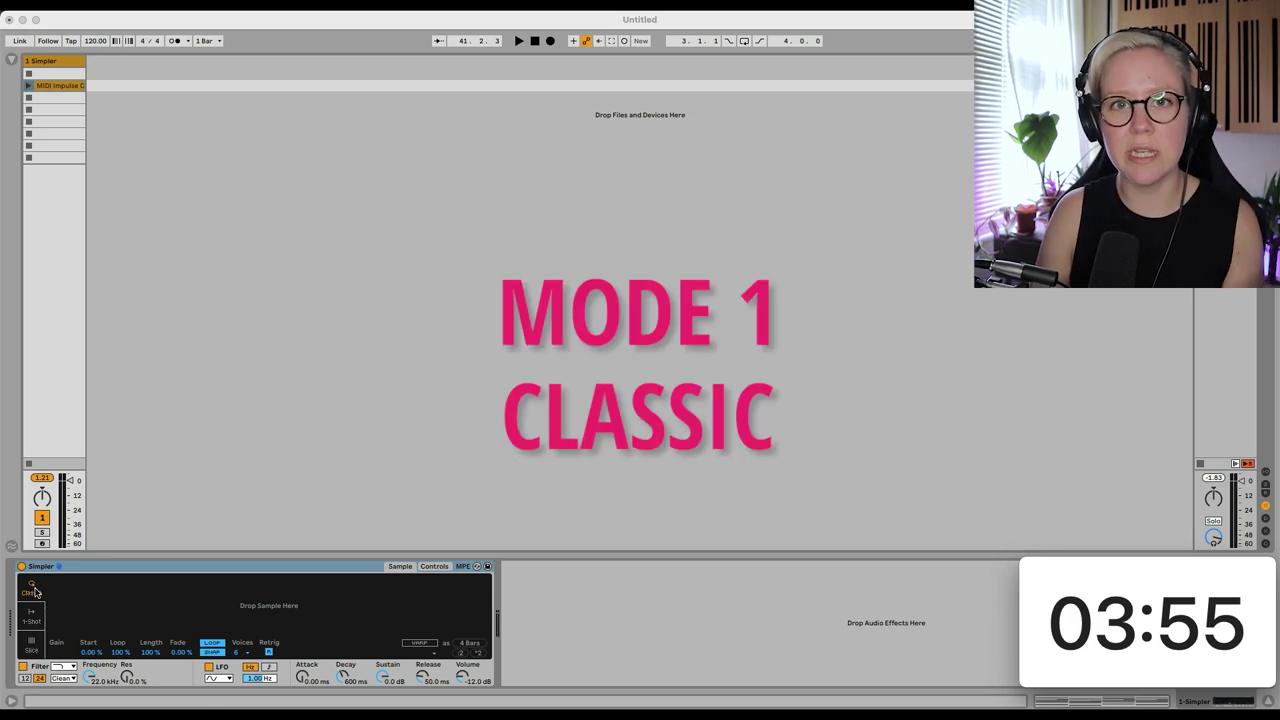
click(16, 60)
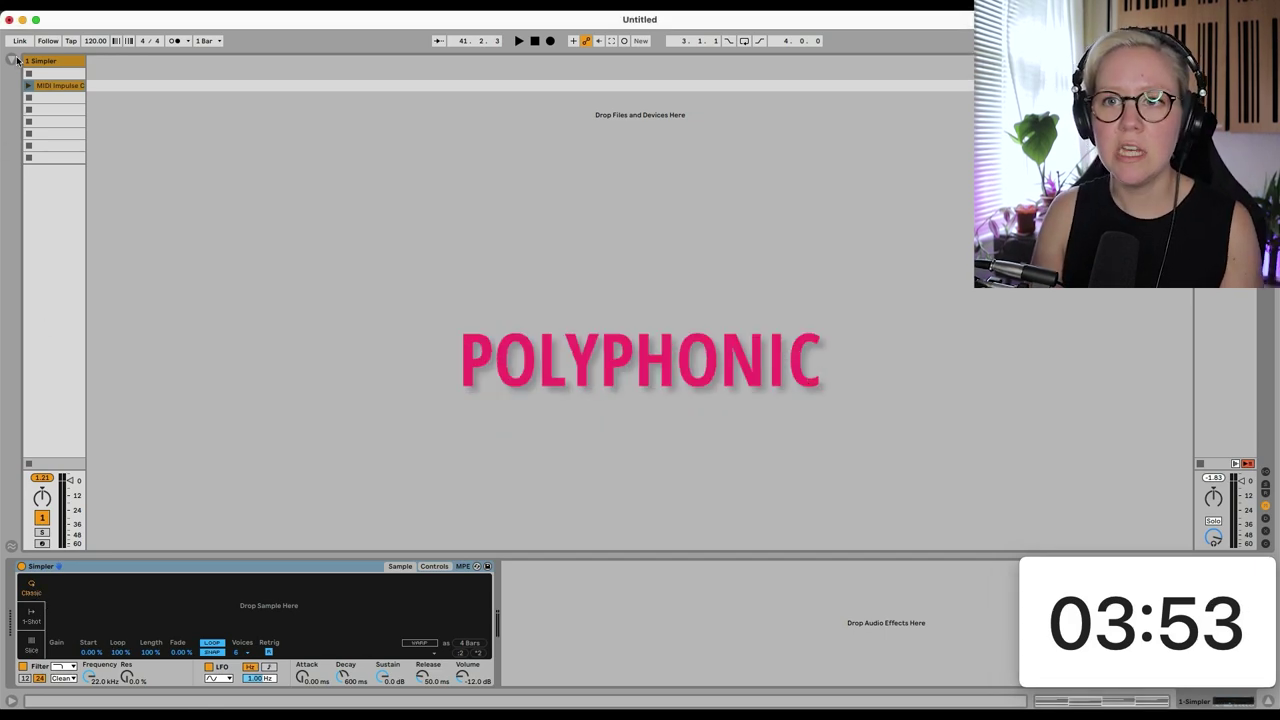
click(12, 60)
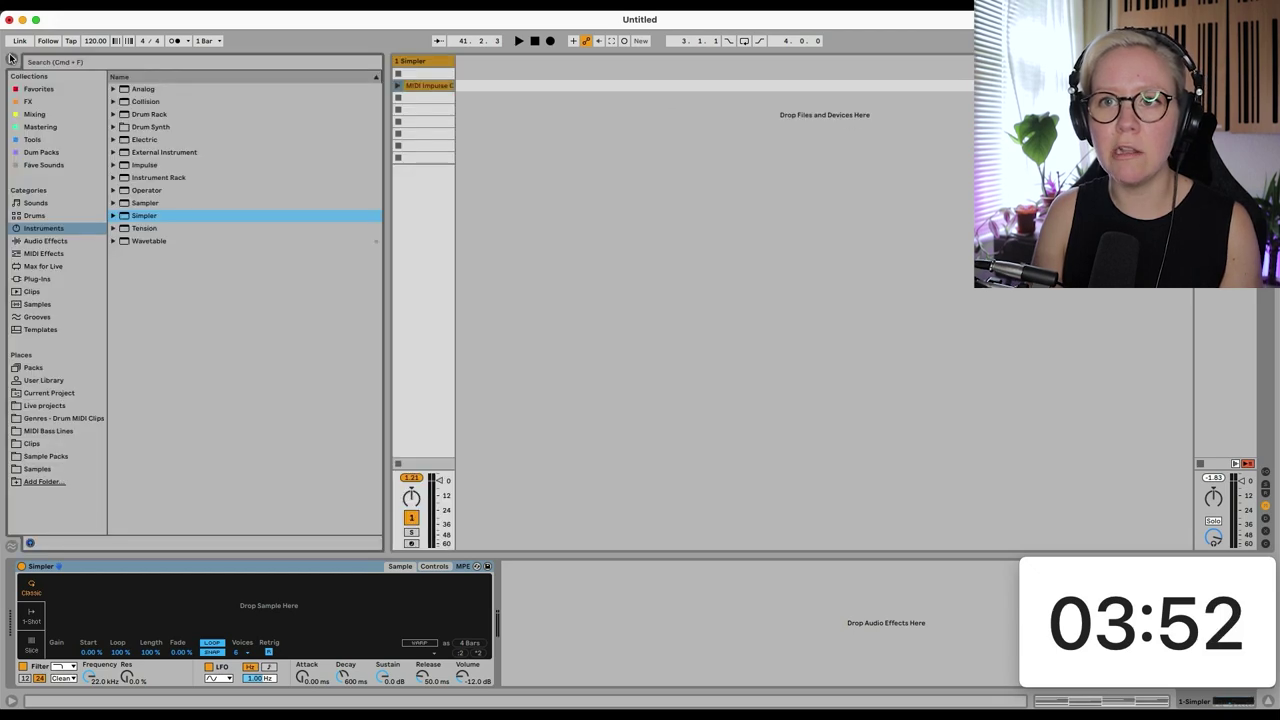
click(38, 304)
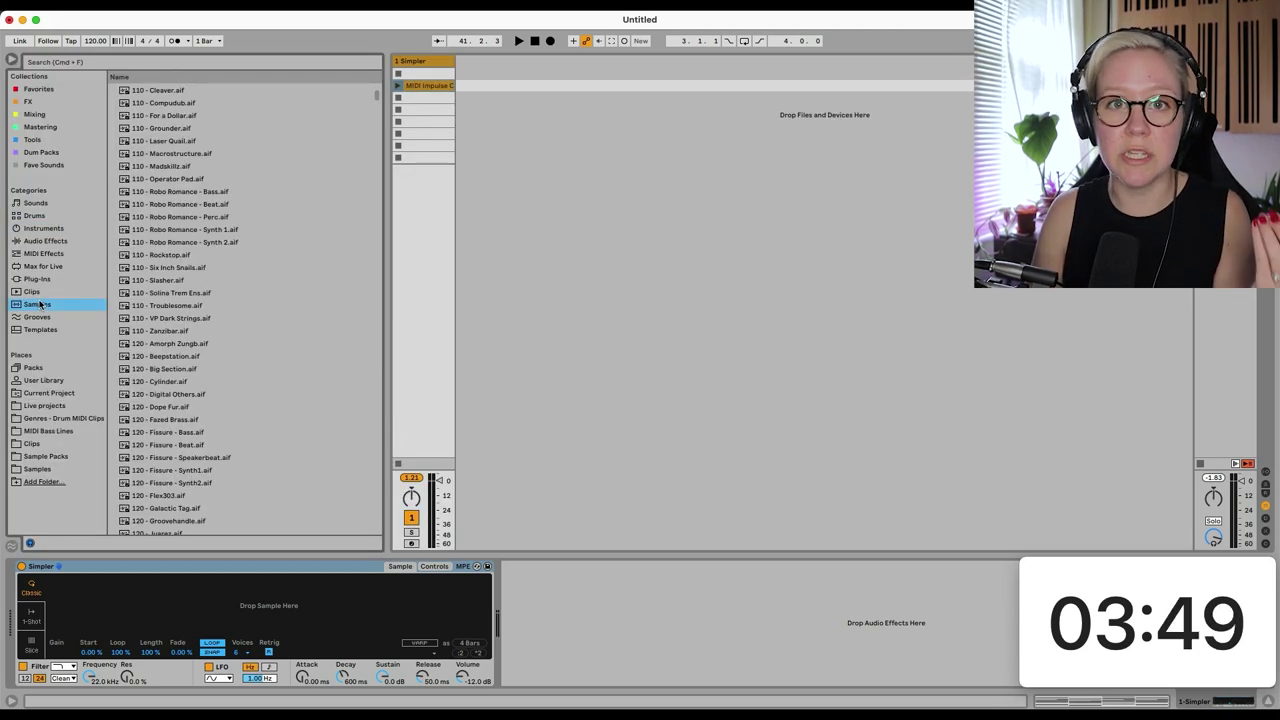
scroll(183, 265, up, 10)
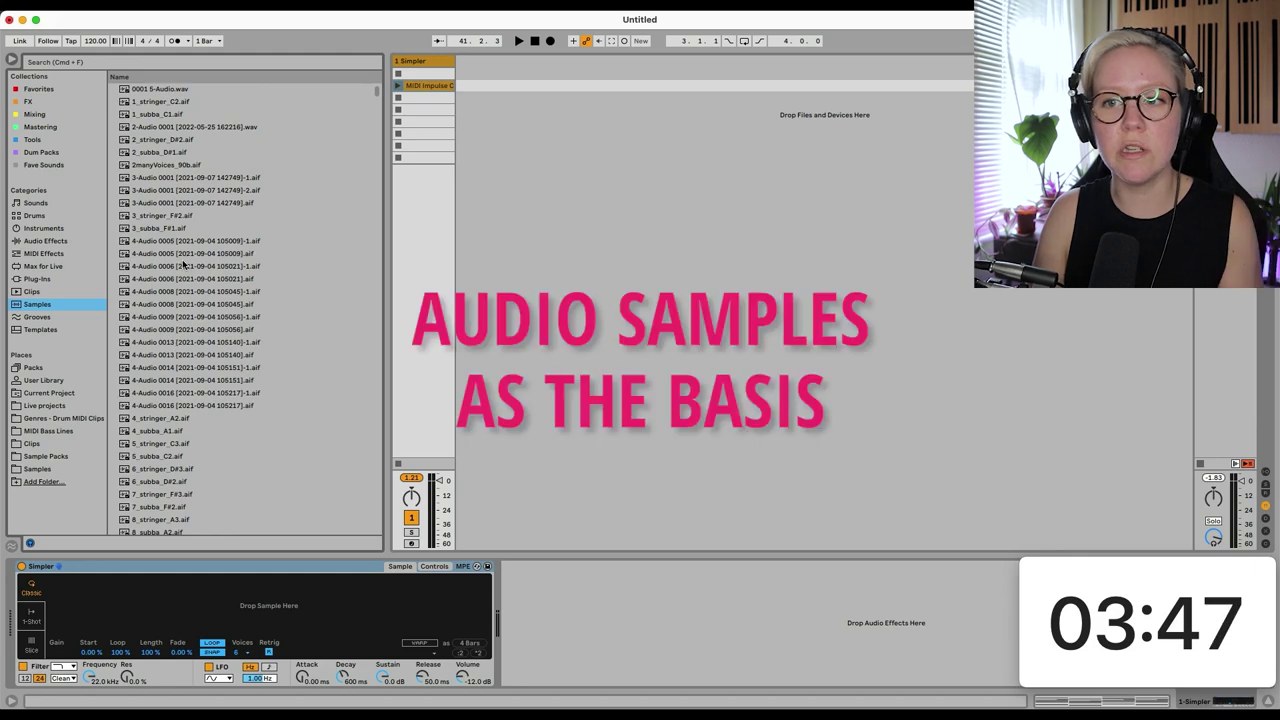
click(178, 318)
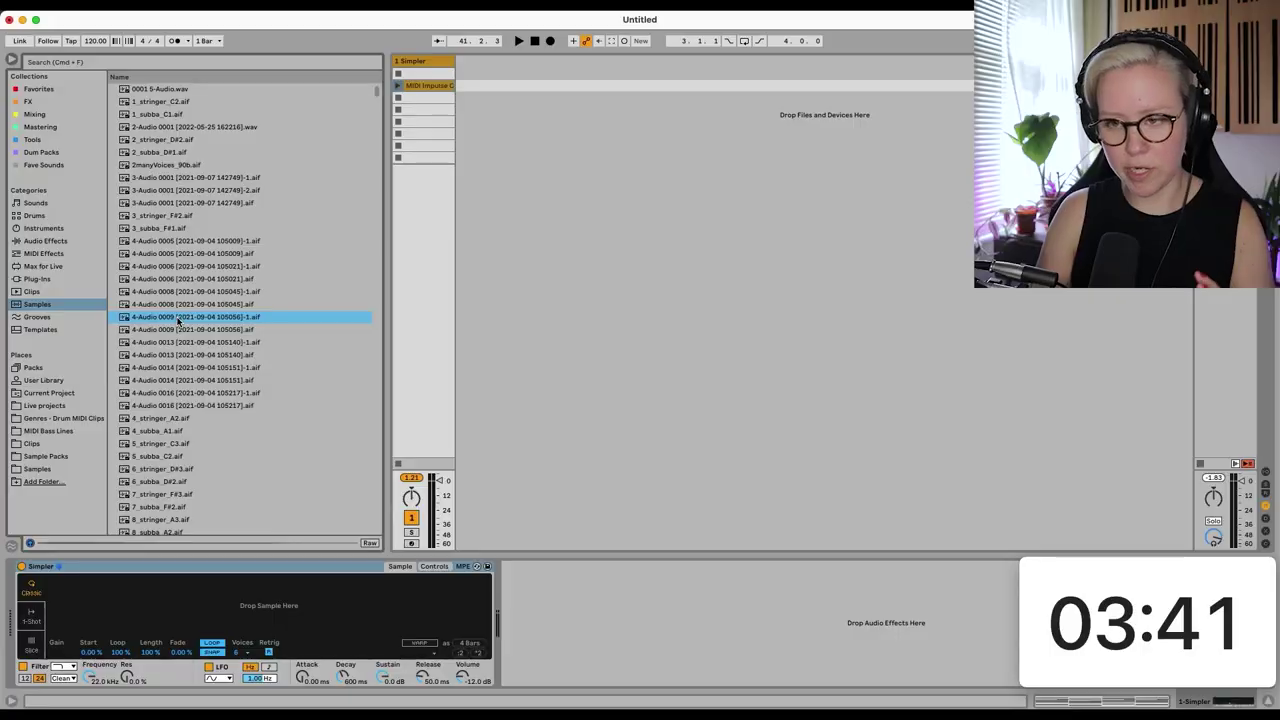
drag(178, 565, 164, 598)
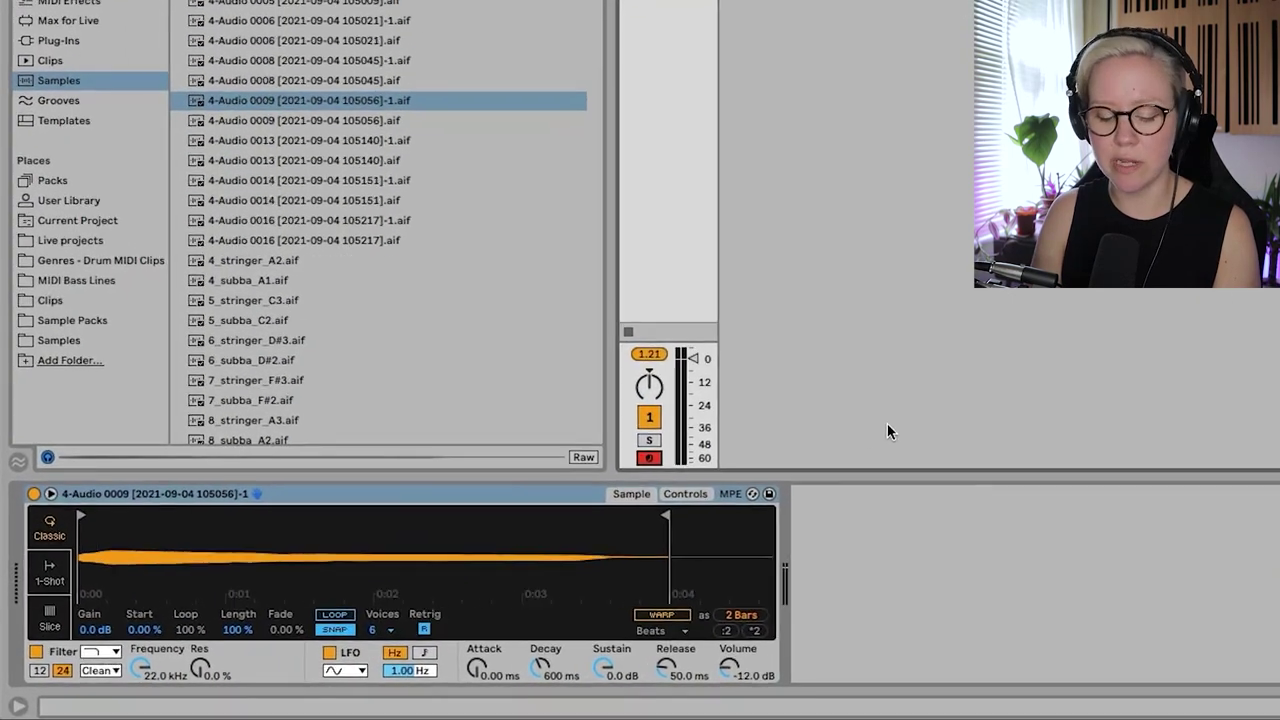
- Play the 4-Audio 0009 sample twice from the computer keyboard, then hide the browser
key(a)
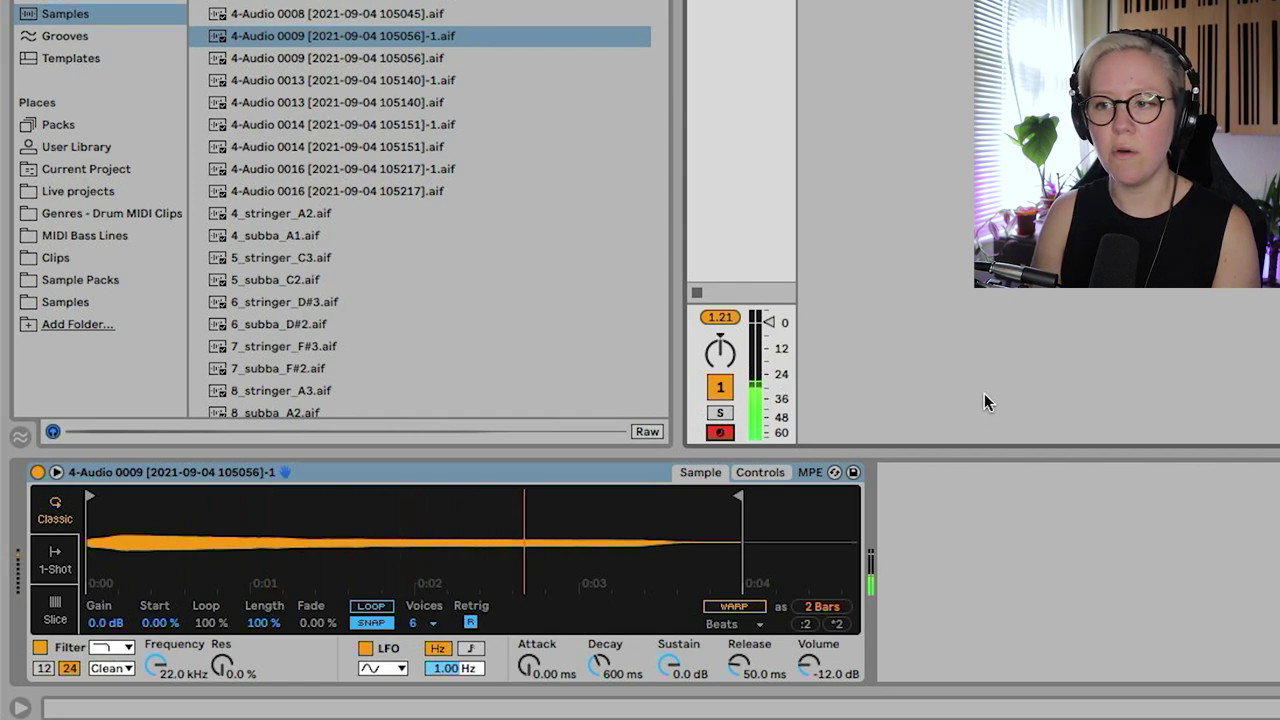
key(a)
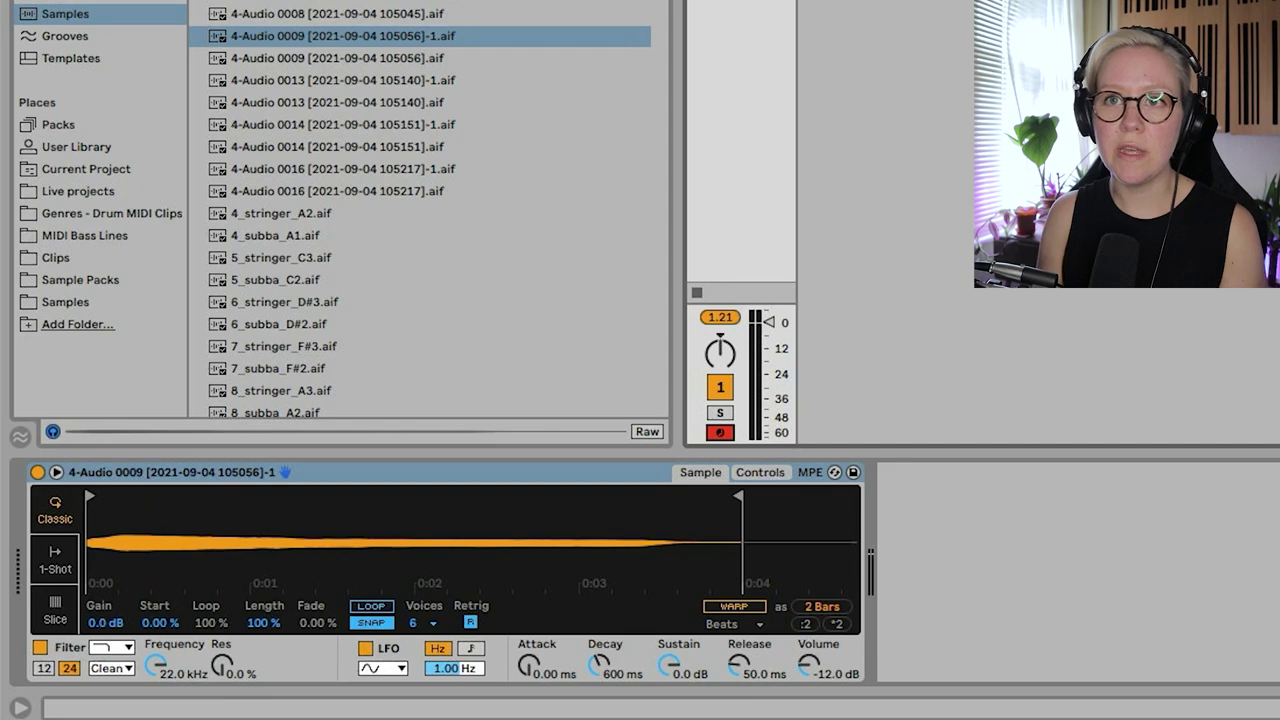
key(super+alt+b)
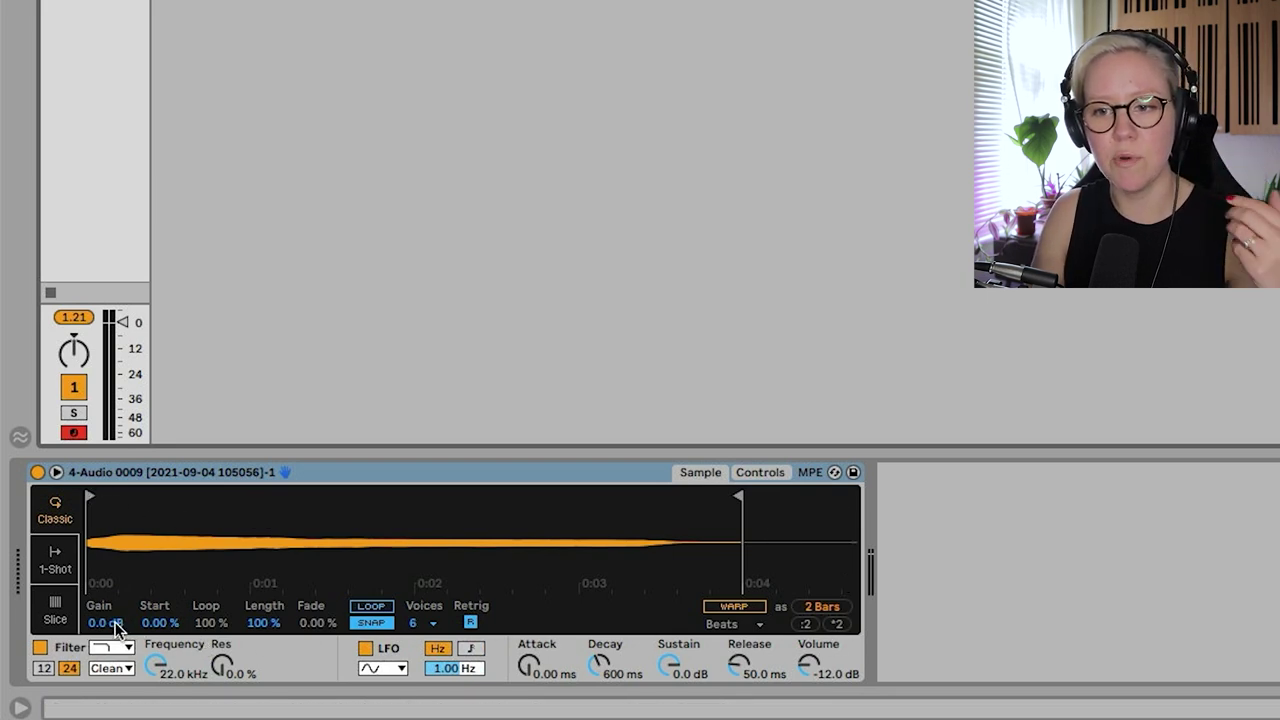
- Audition the sample looped over one beat, then turn looping off and restore the 2-bar end
click(369, 607)
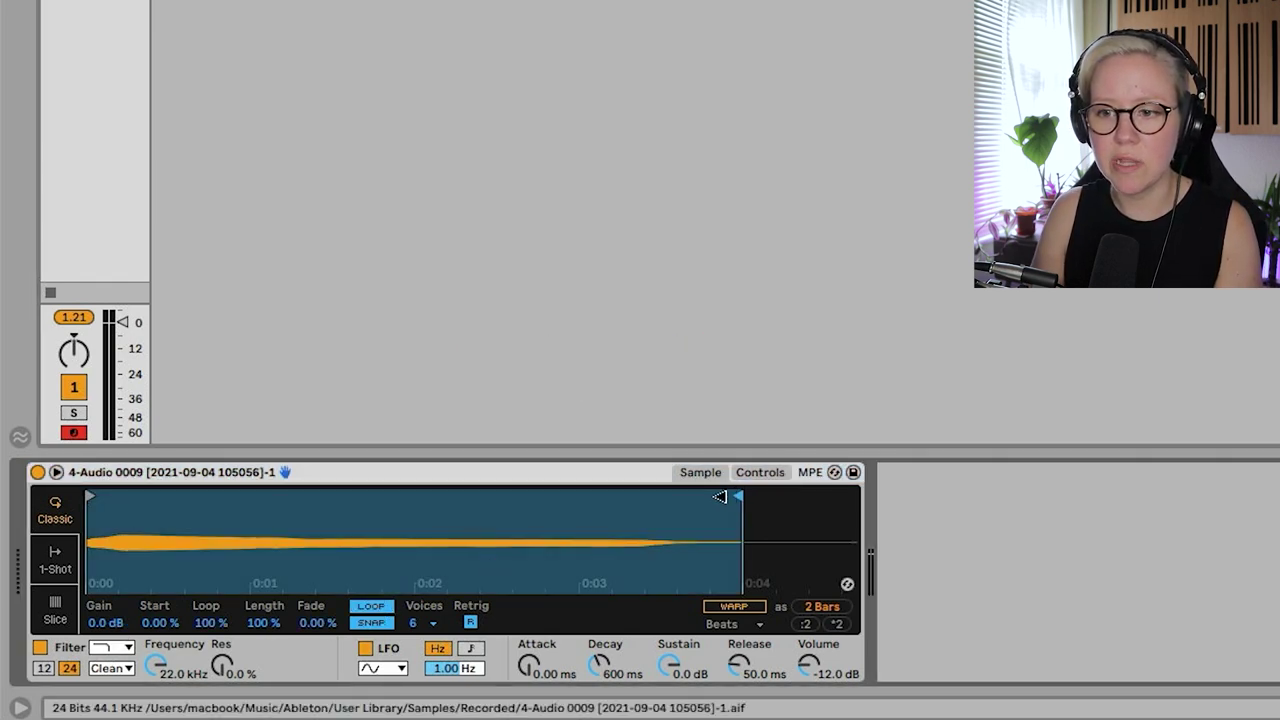
drag(719, 497, 213, 496)
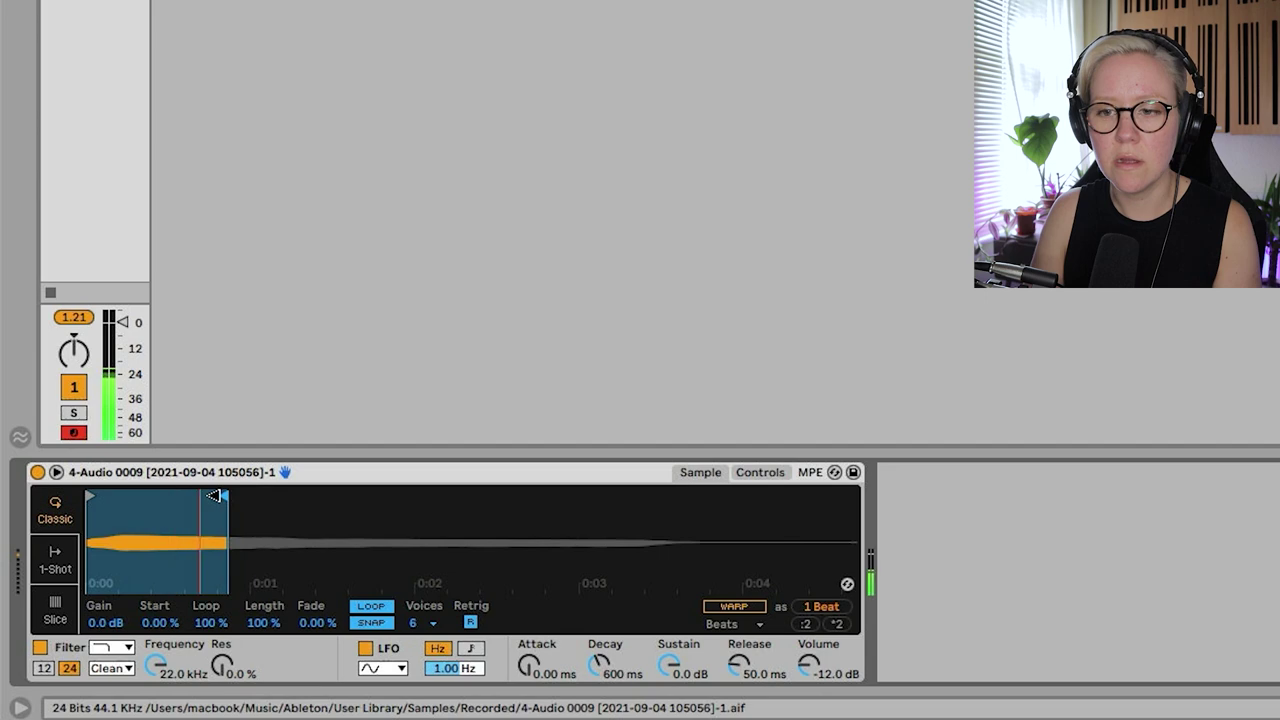
click(369, 607)
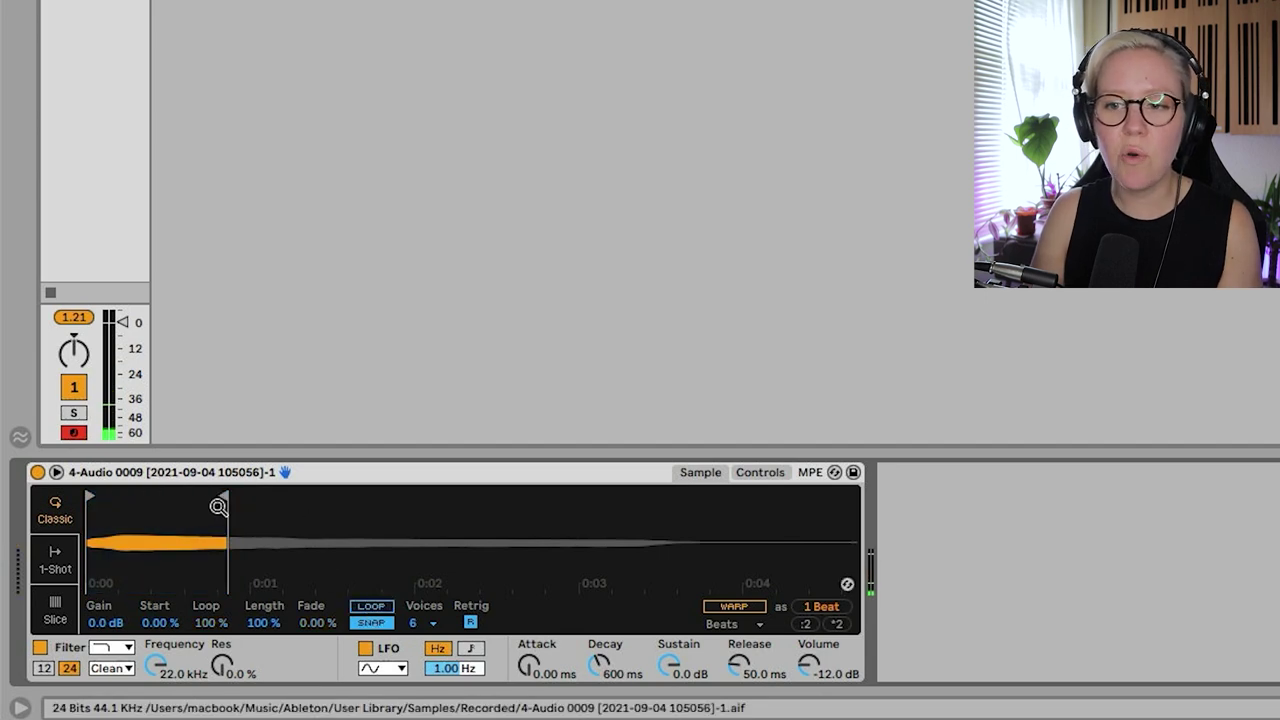
drag(216, 499, 704, 497)
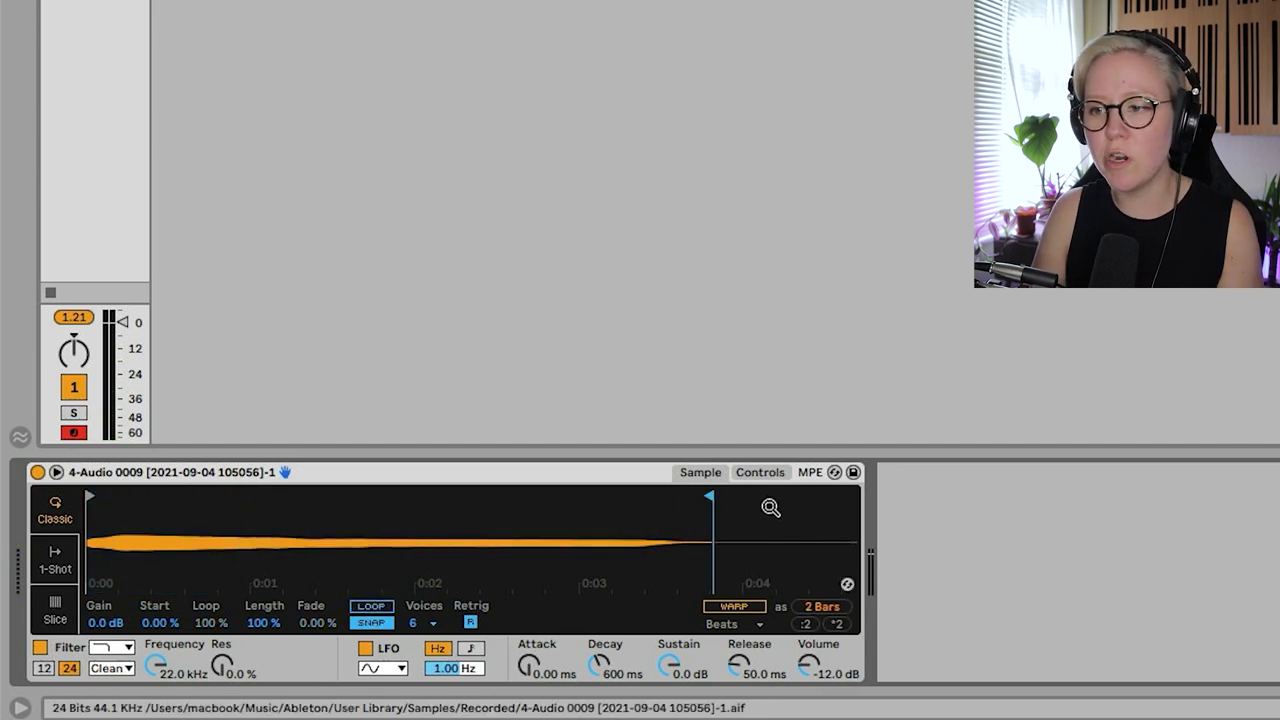
- Lower Simpler's filter cutoff to 2.92 kHz with 45% resonance
click(760, 472)
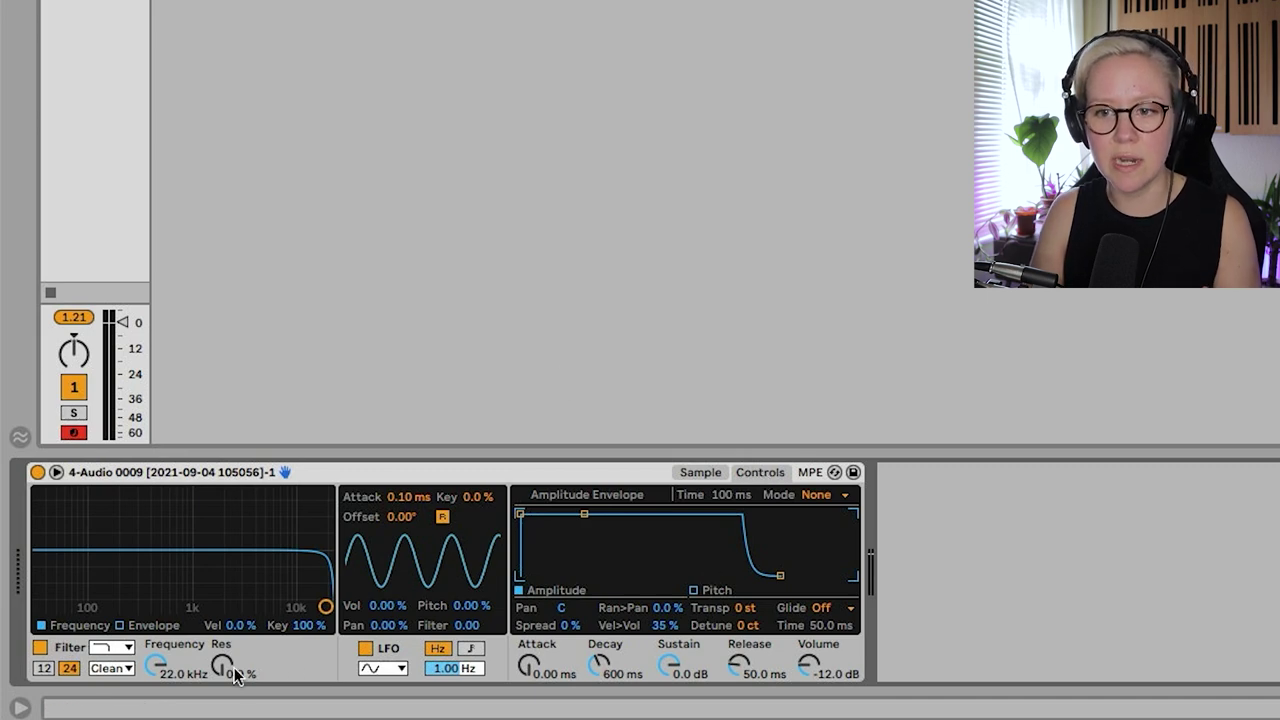
drag(322, 609, 238, 568)
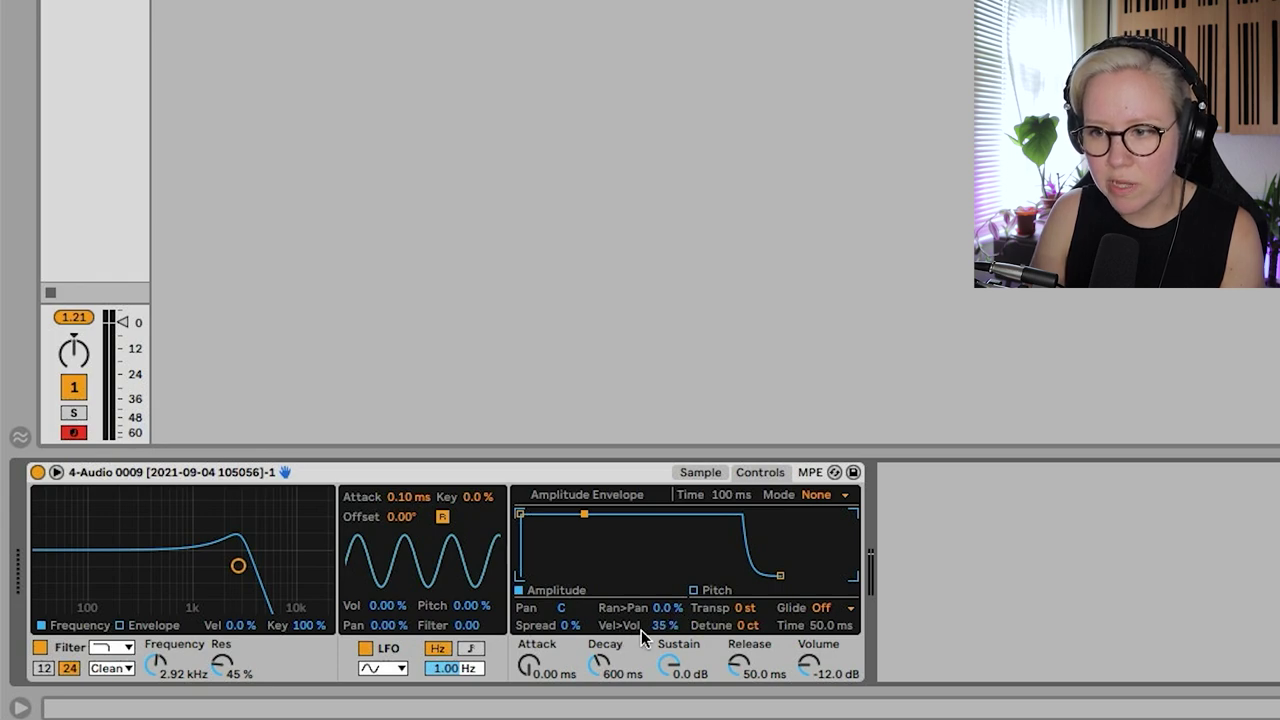
drag(573, 625, 575, 633)
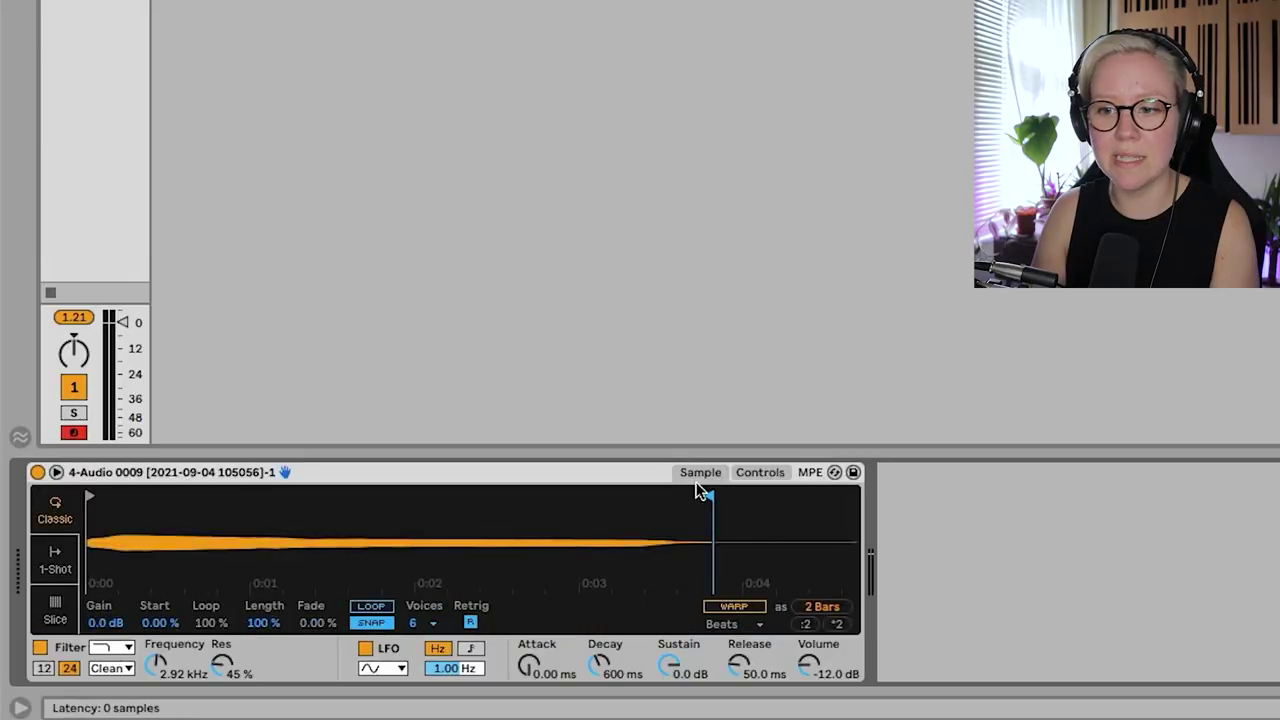
- Shift the computer-keyboard note range down to C1–D2 and play the sample
key(z)
key(z)
key(a)
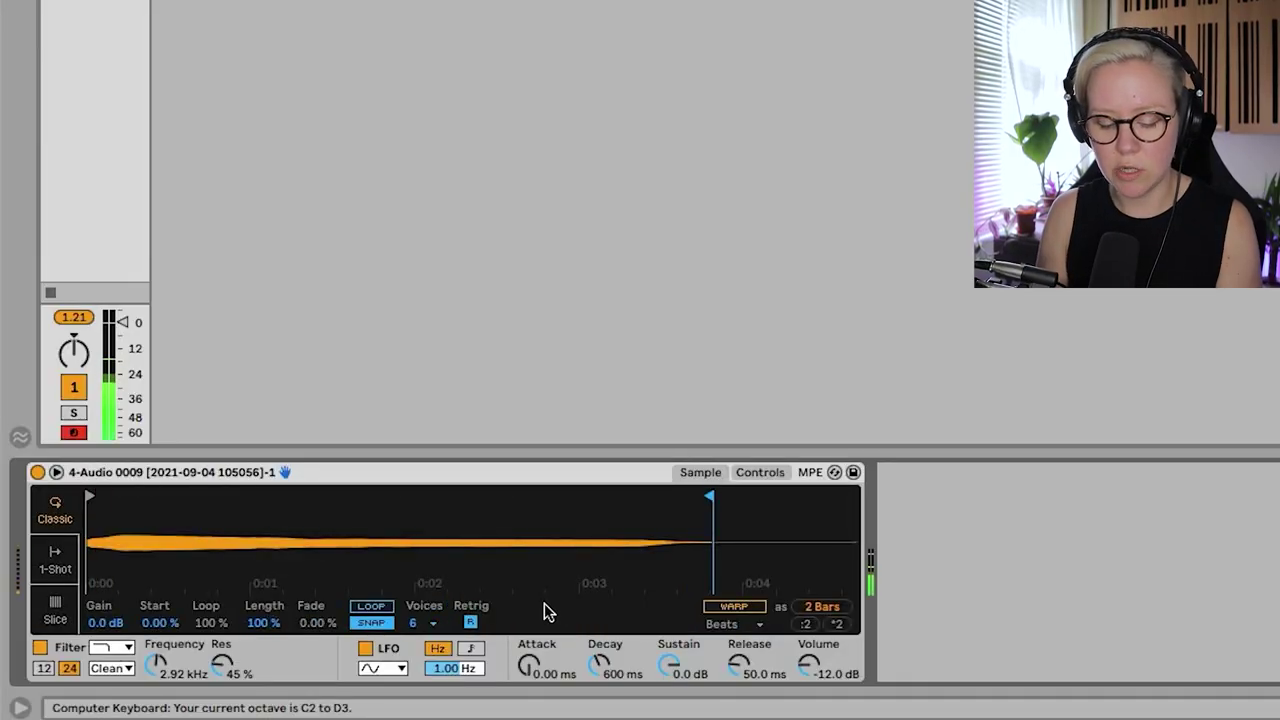
key(a)
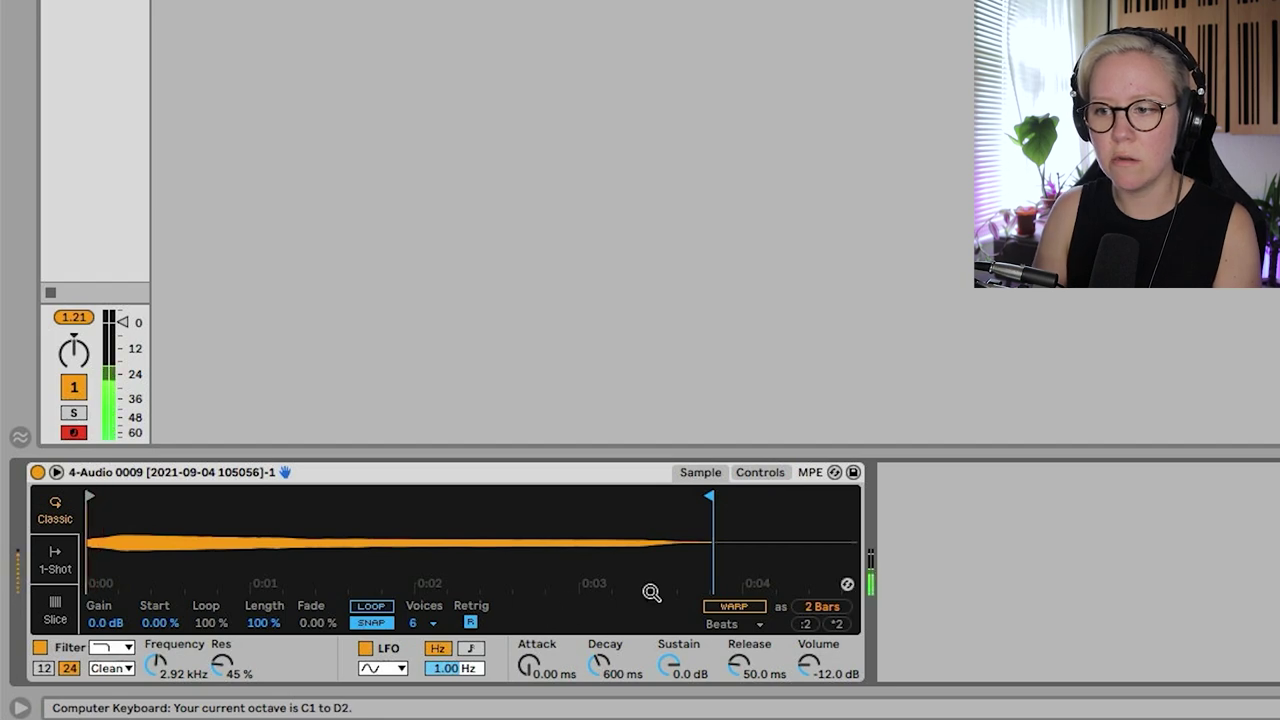
- Warp the sample in Complex mode across its full length and raise Simpler's volume to -3.43 dB
click(734, 607)
click(722, 624)
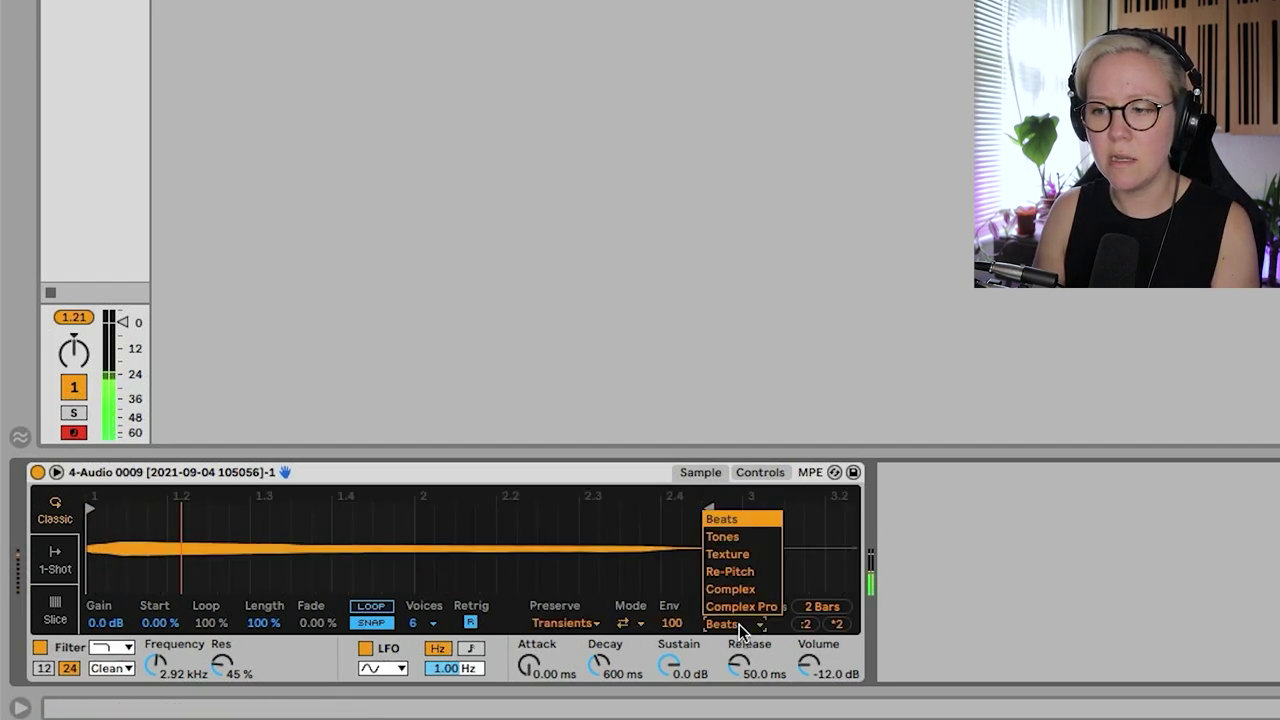
click(748, 589)
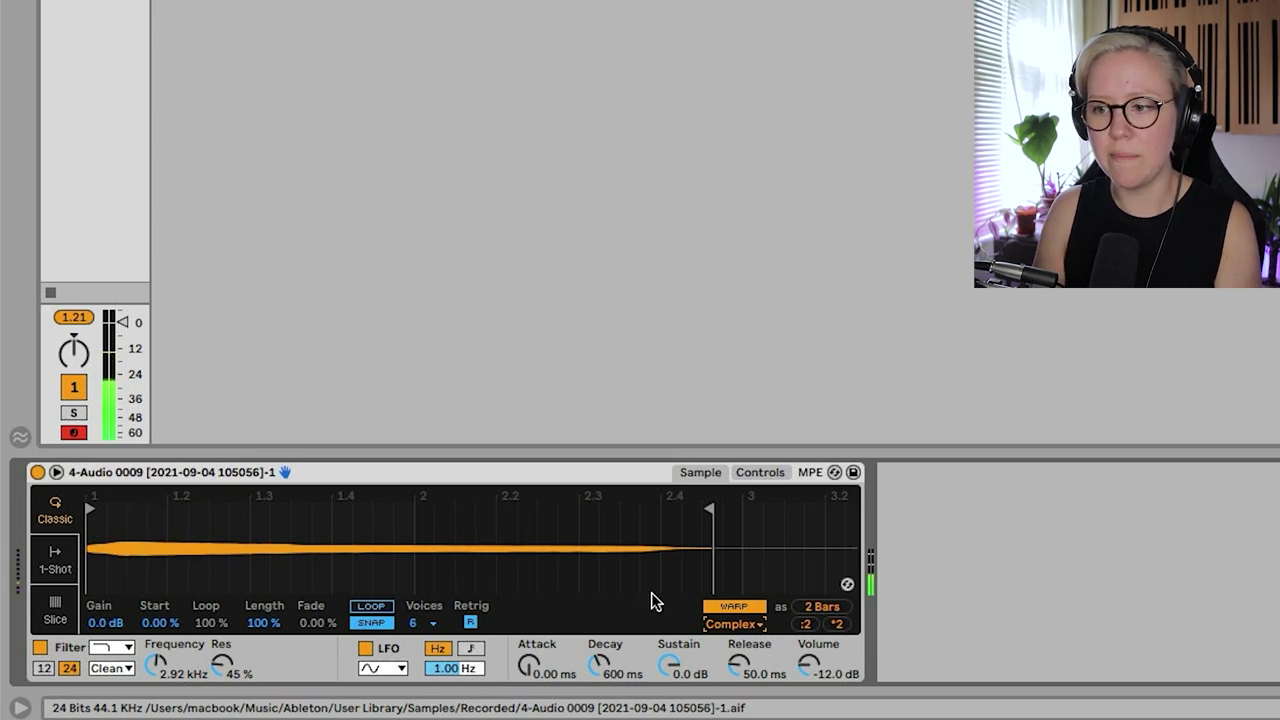
click(838, 625)
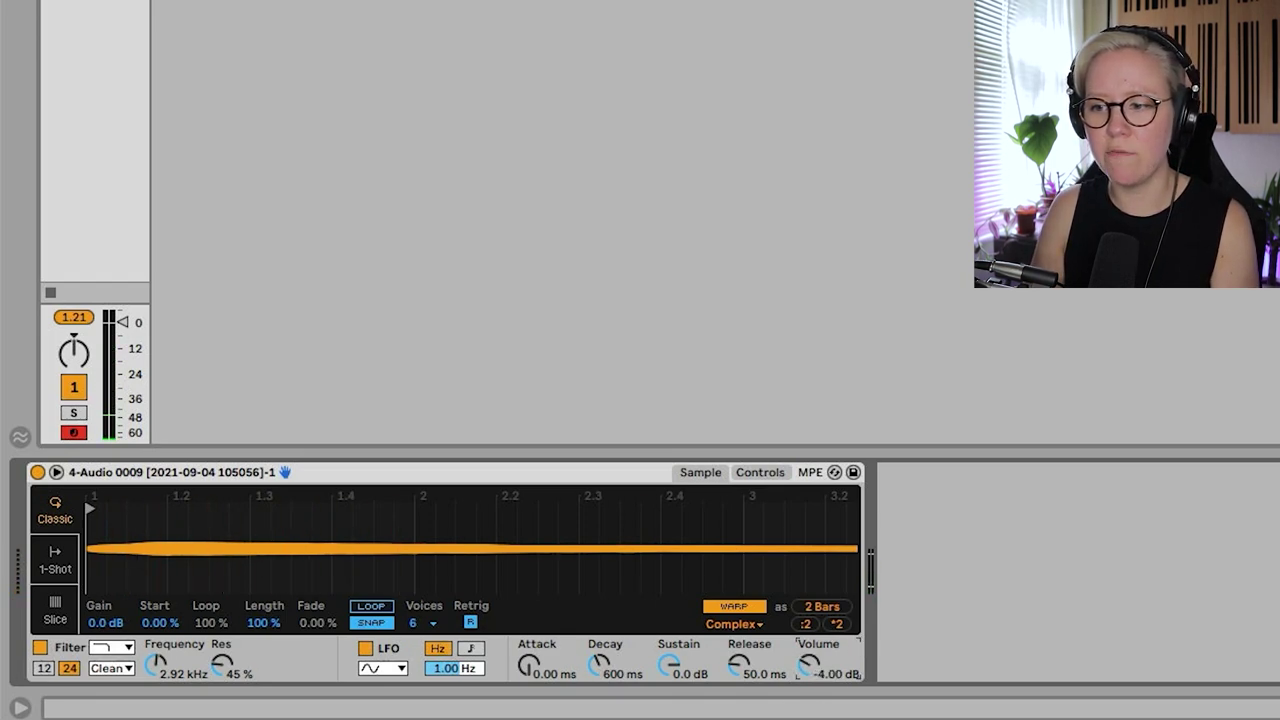
drag(810, 665, 810, 662)
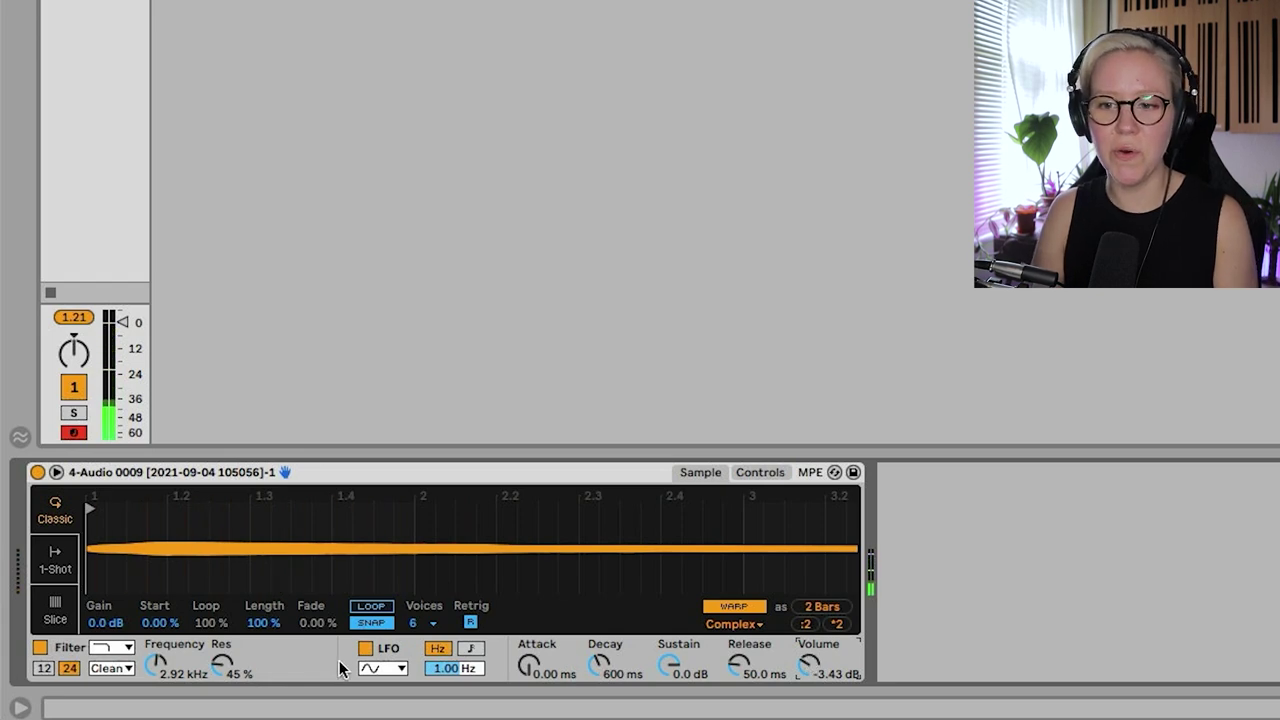
- Switch Simpler to One-Shot mode with warping off and play the sample
click(53, 566)
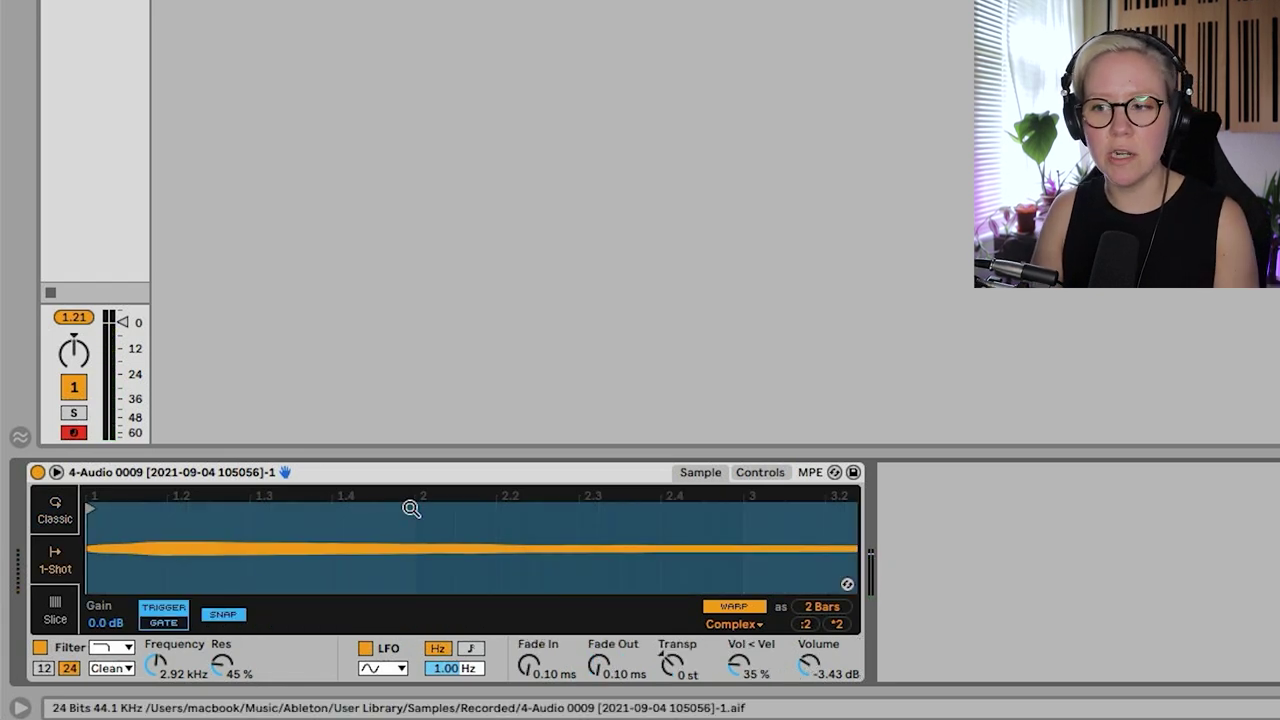
click(734, 606)
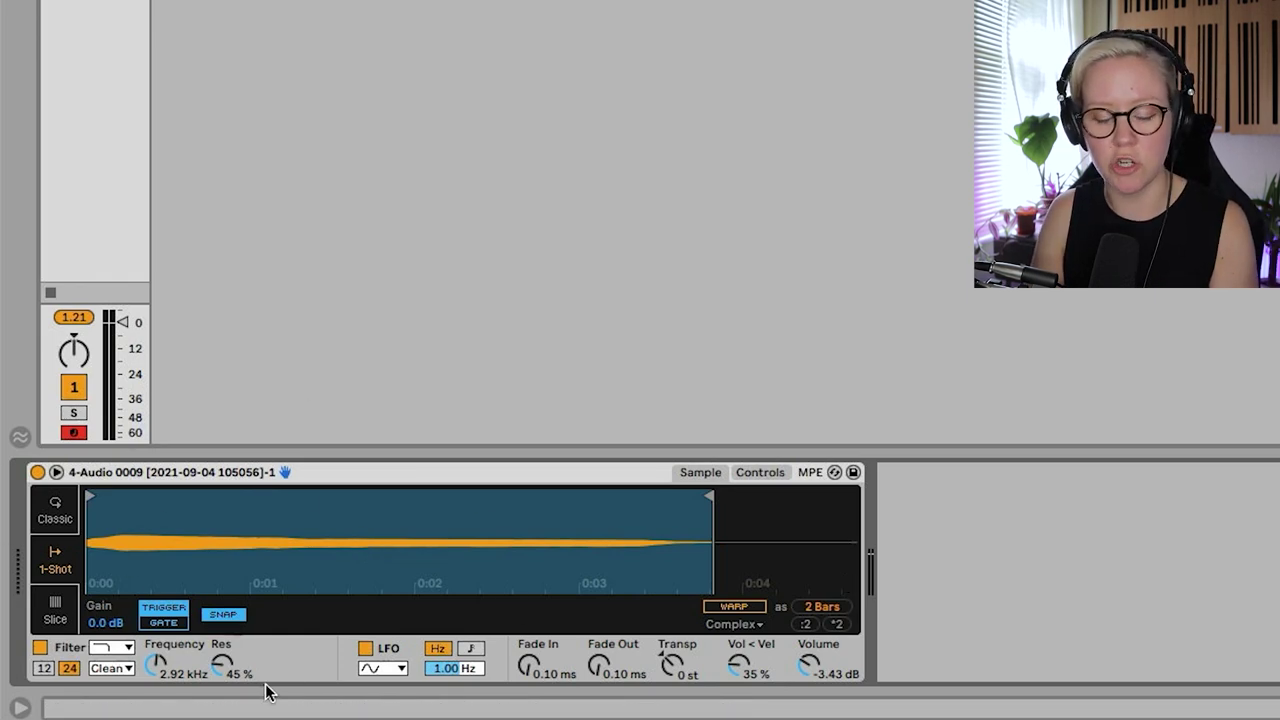
key(a)
key(a)
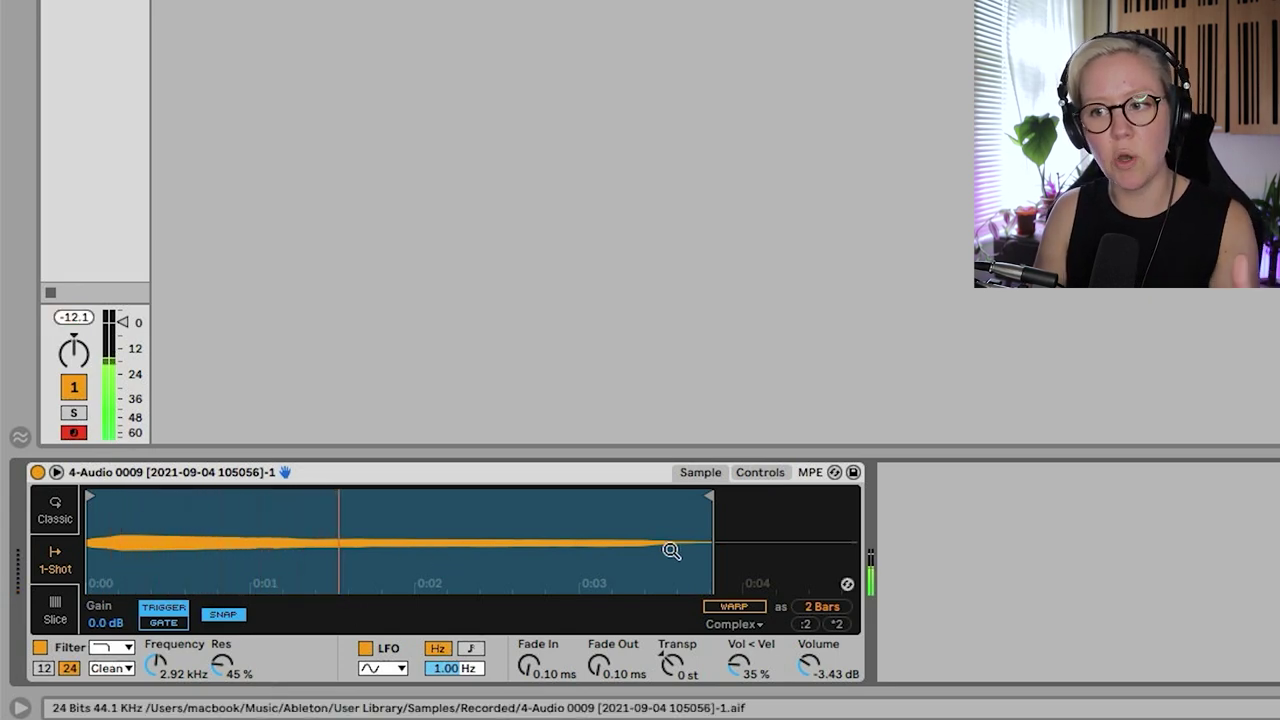
- Trim playback to a short region at the vocal's start and add a 314 ms fade out
mouse_move(709, 497)
mouse_down()
mouse_move(105, 503)
mouse_move(430, 515)
mouse_move(128, 524)
mouse_up()
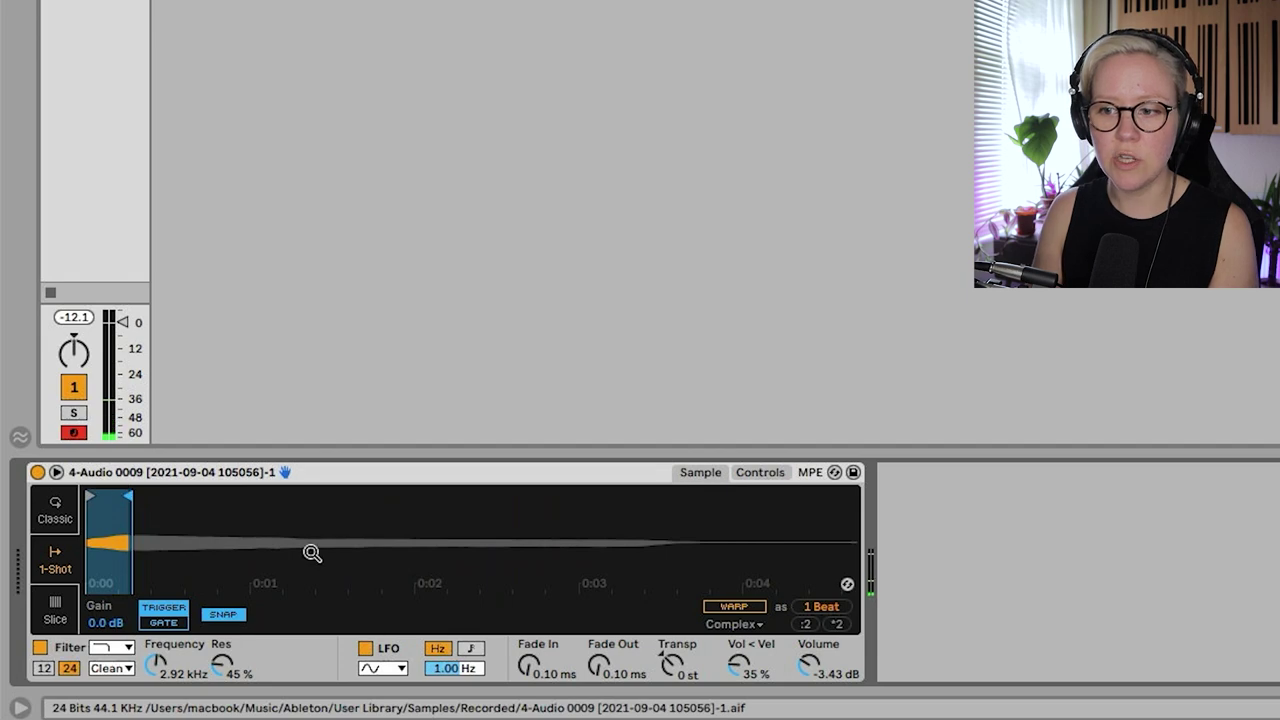
drag(598, 665, 598, 640)
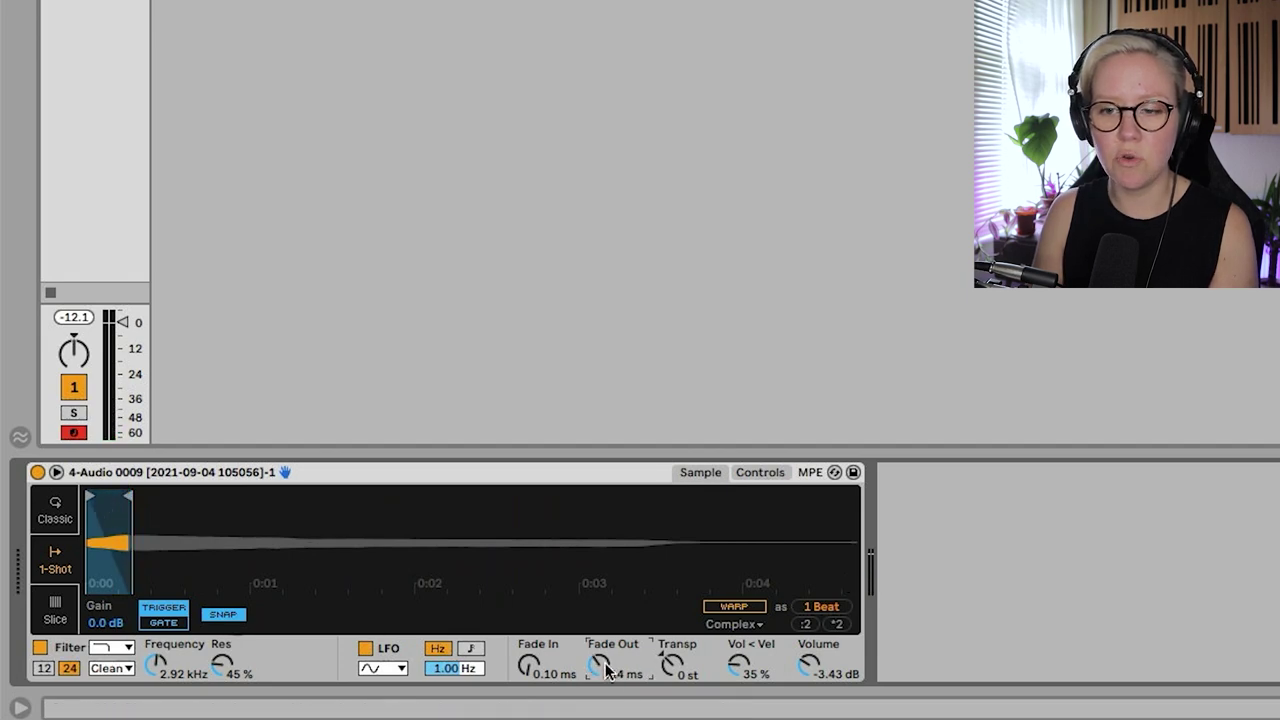
mouse_move(128, 495)
mouse_down()
mouse_move(205, 495)
mouse_move(104, 495)
mouse_move(166, 495)
mouse_move(127, 495)
mouse_move(149, 498)
mouse_up()
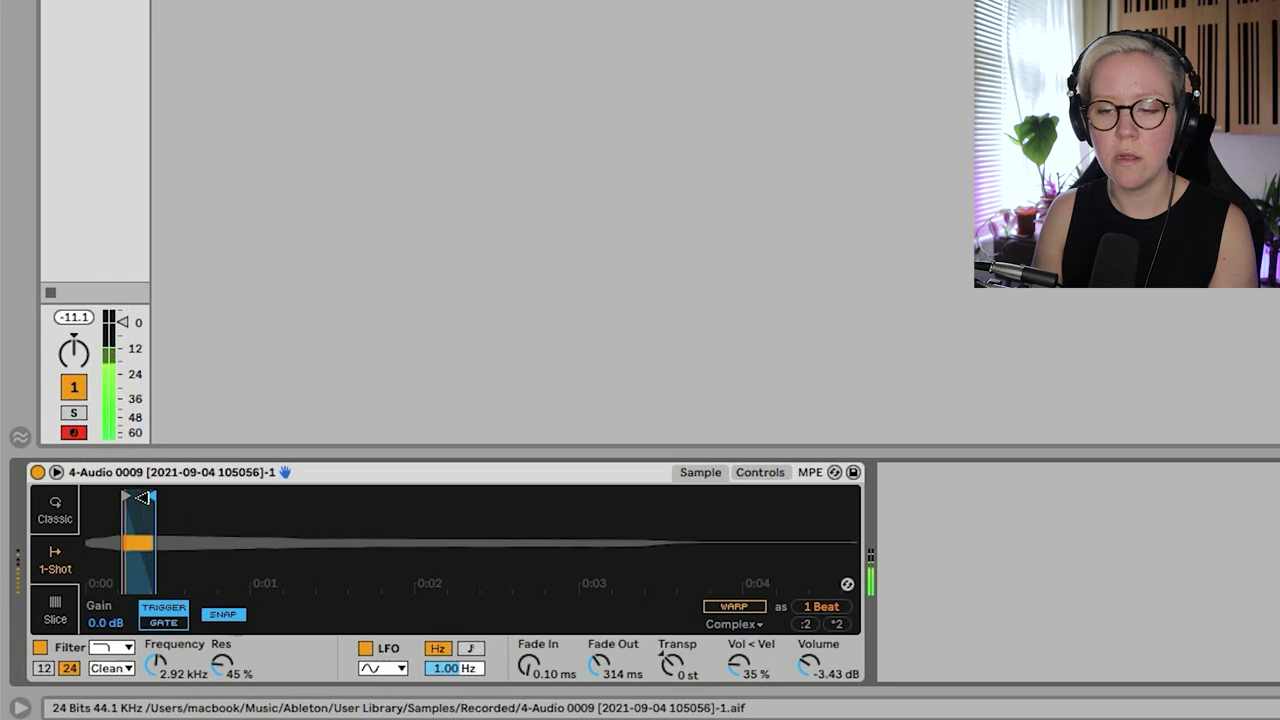
drag(138, 498, 132, 498)
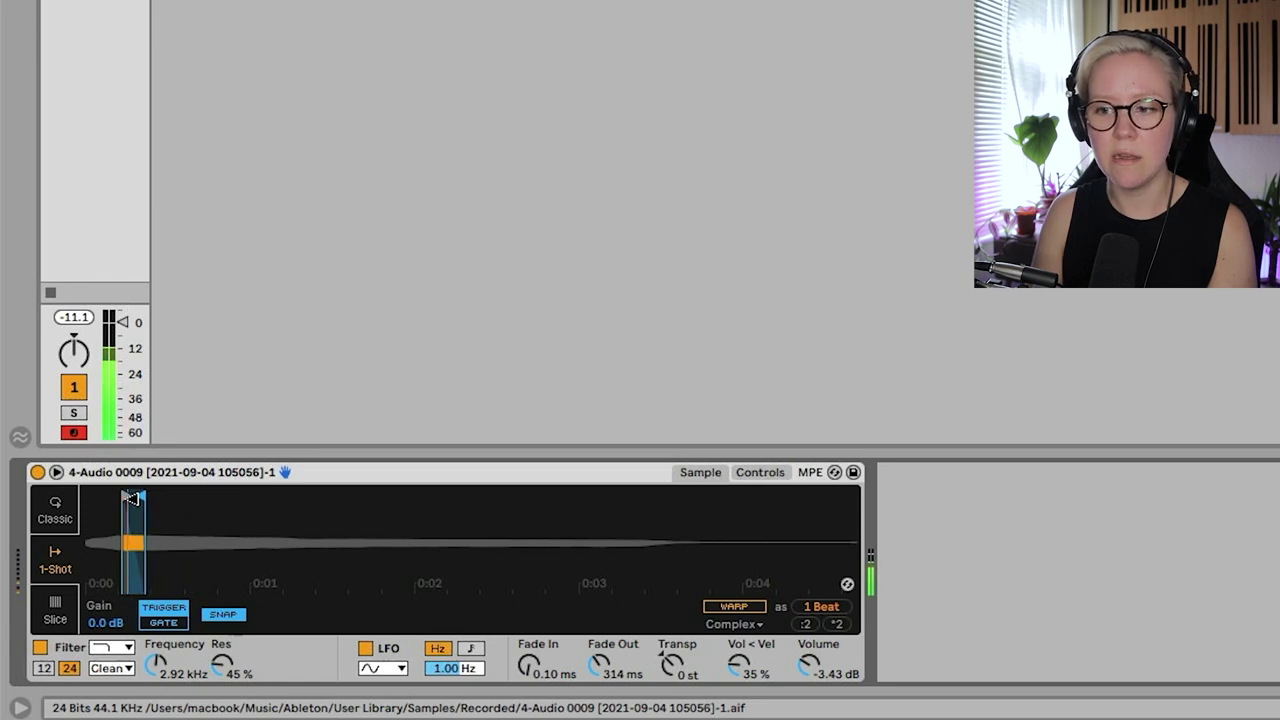
- Set the LFO to 2.44% pitch modulation at 30.0 Hz, and the filter to 3.72 kHz with 50% resonance
click(760, 472)
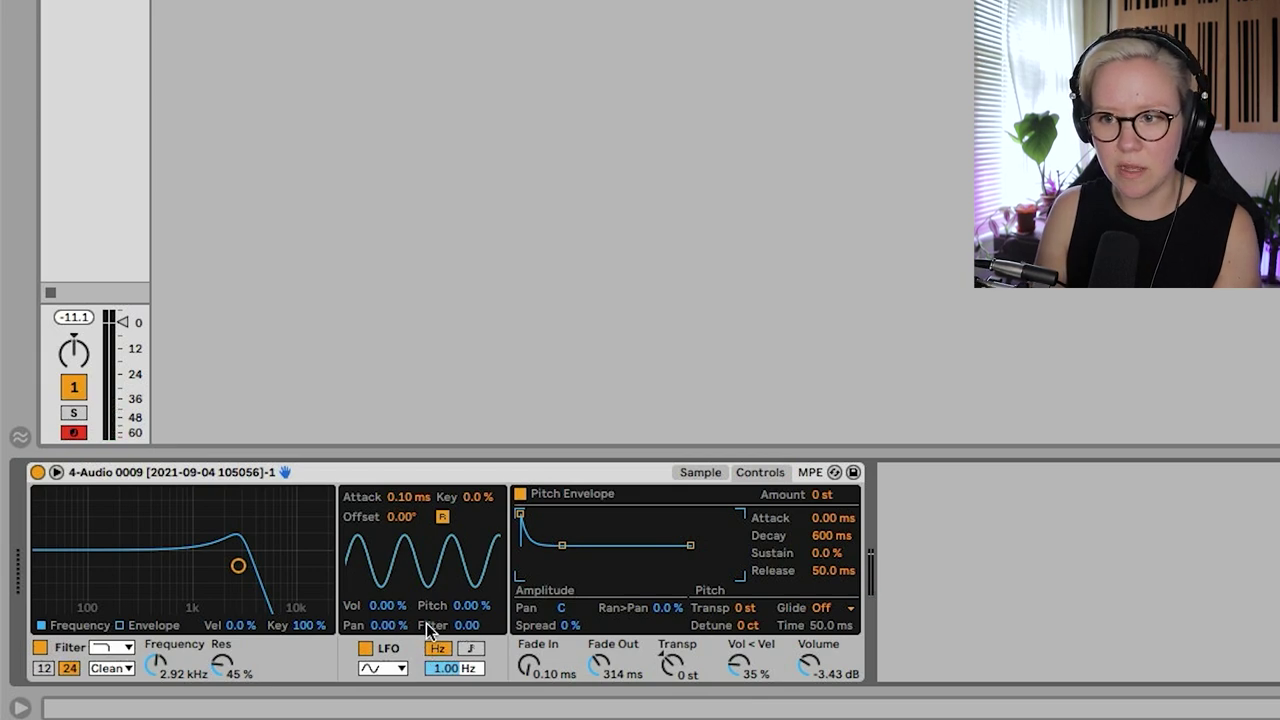
drag(480, 606, 480, 596)
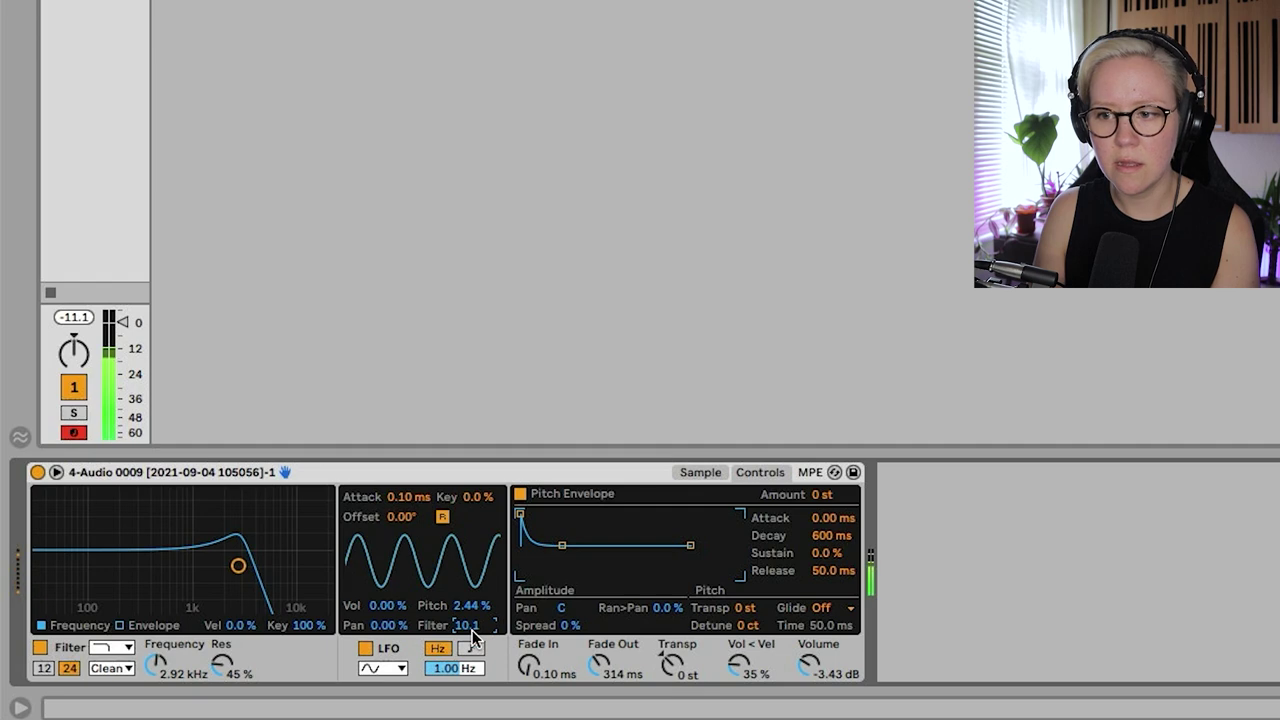
drag(452, 677, 452, 625)
text(30)
key(Return)
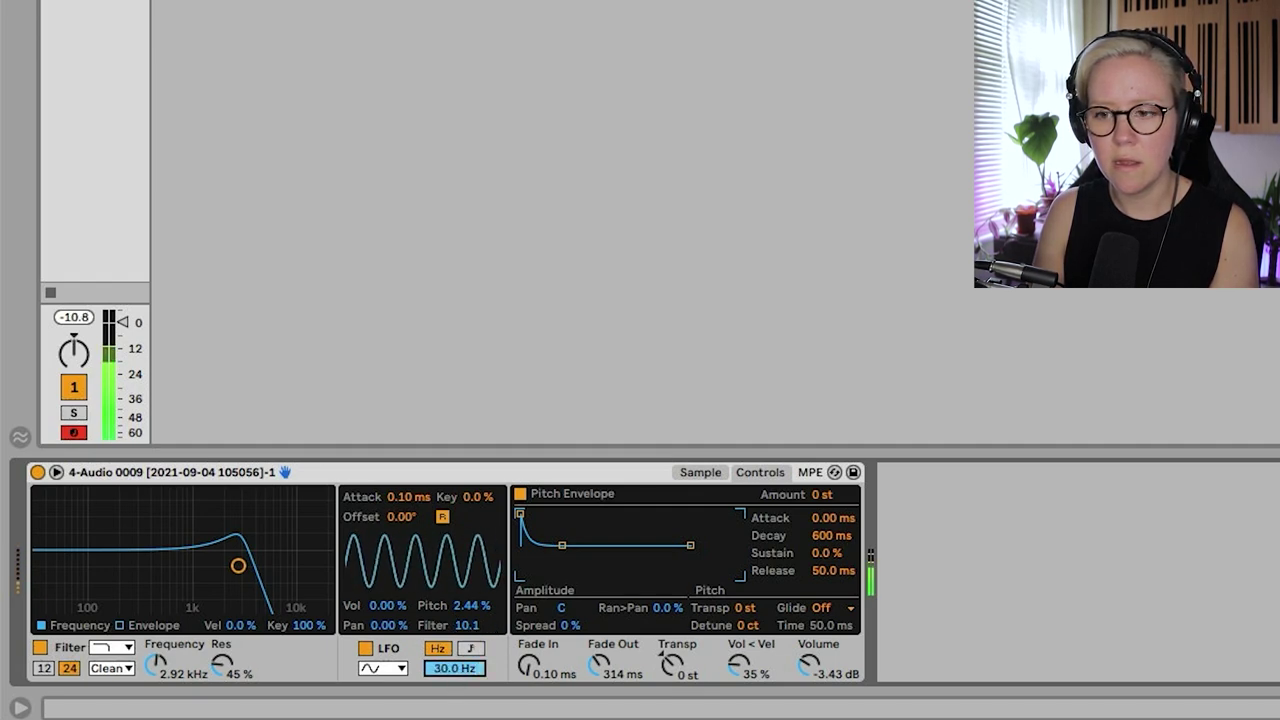
drag(238, 566, 157, 548)
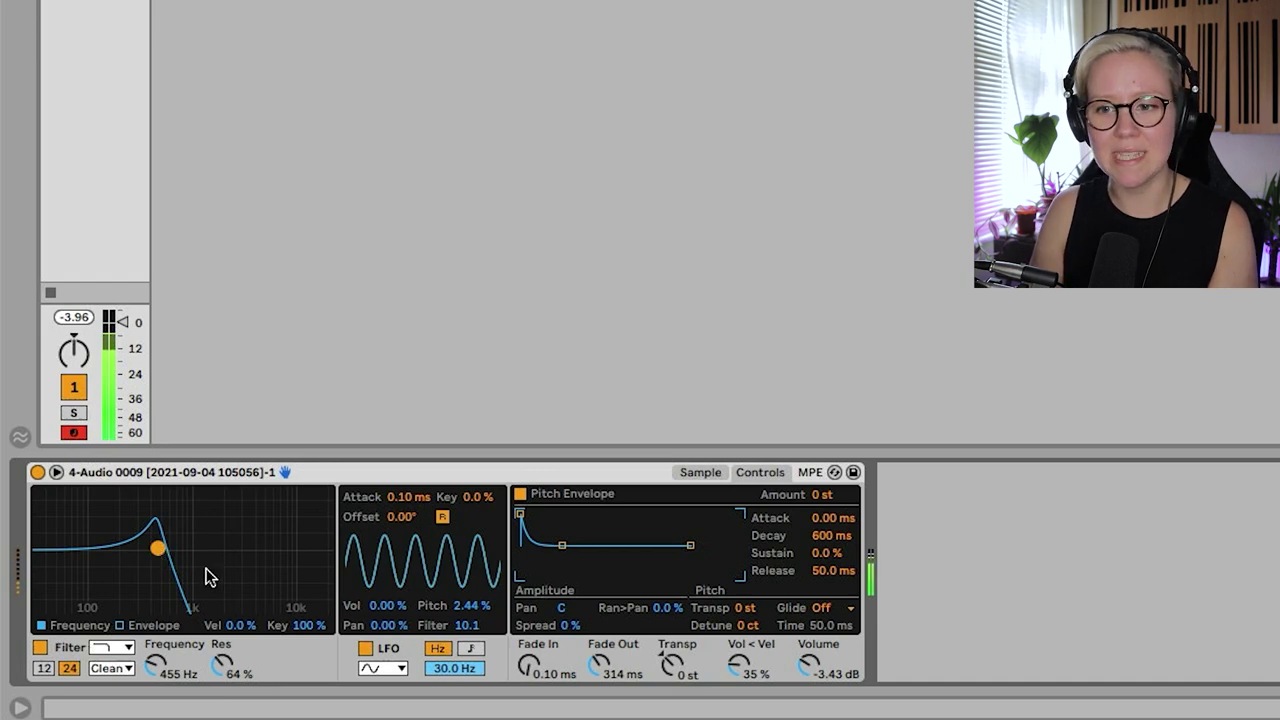
drag(157, 548, 248, 561)
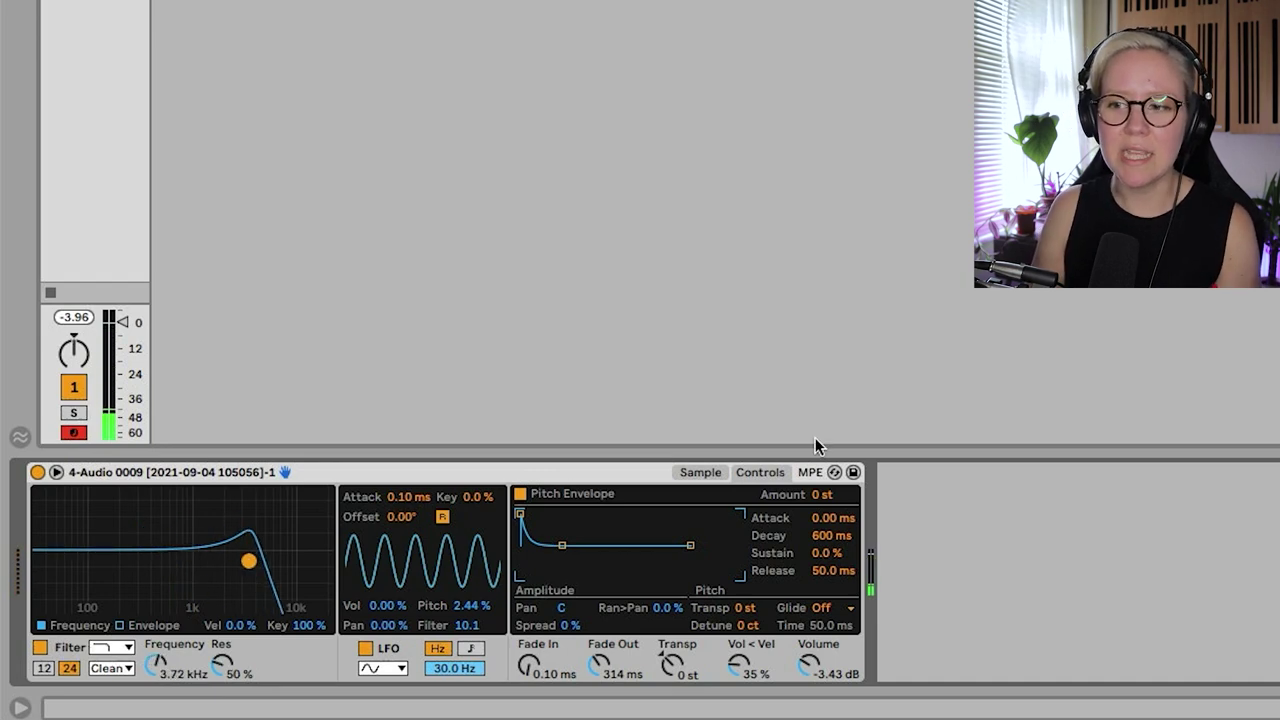
- Extend the sample end to about one second, switch Simpler to Slice mode, and show the browser
click(717, 472)
drag(141, 497, 257, 500)
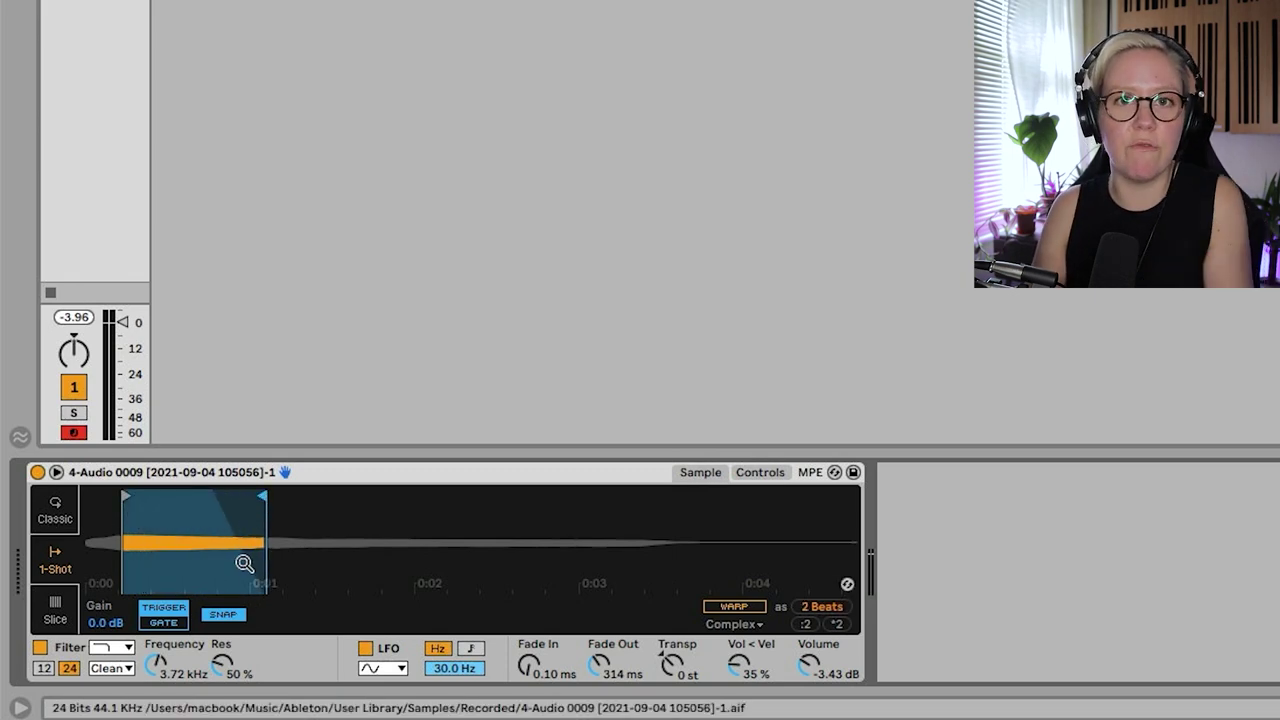
click(69, 618)
drag(258, 500, 1085, 515)
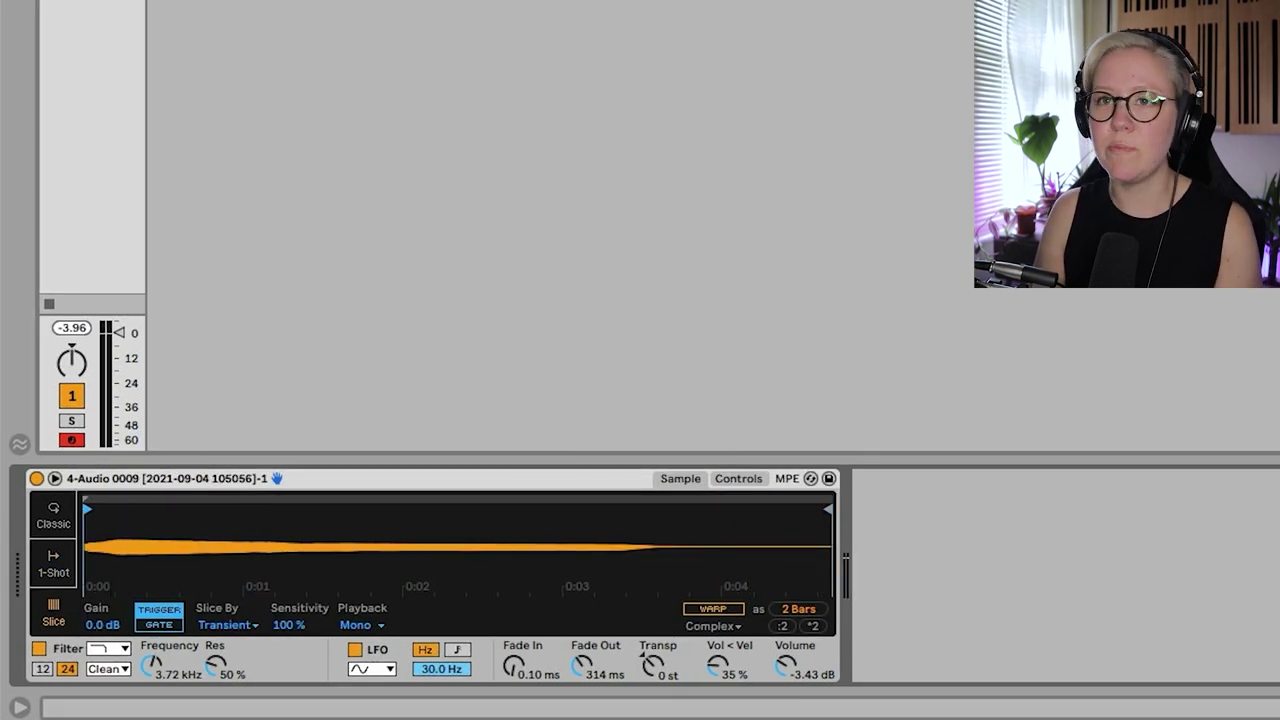
key(super+alt+b)
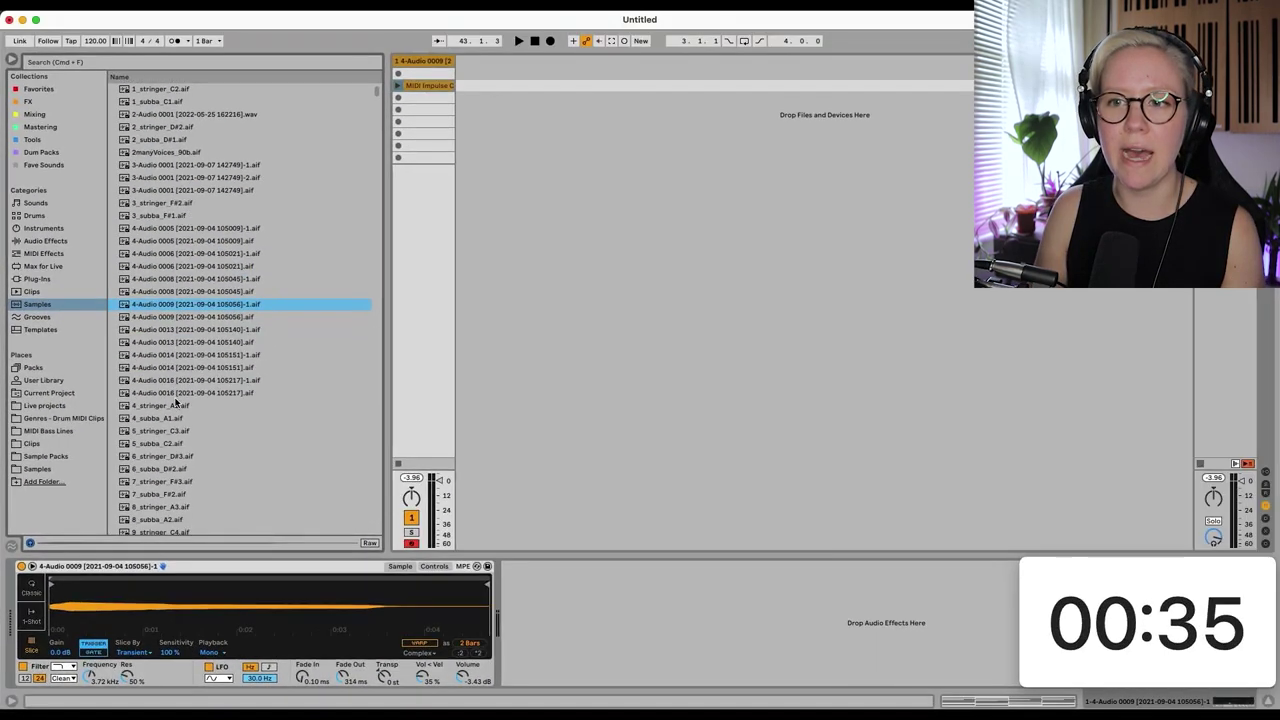
- Audition several stringer samples in the browser, including 12_stringer_A4
scroll(175, 380, up, 1)
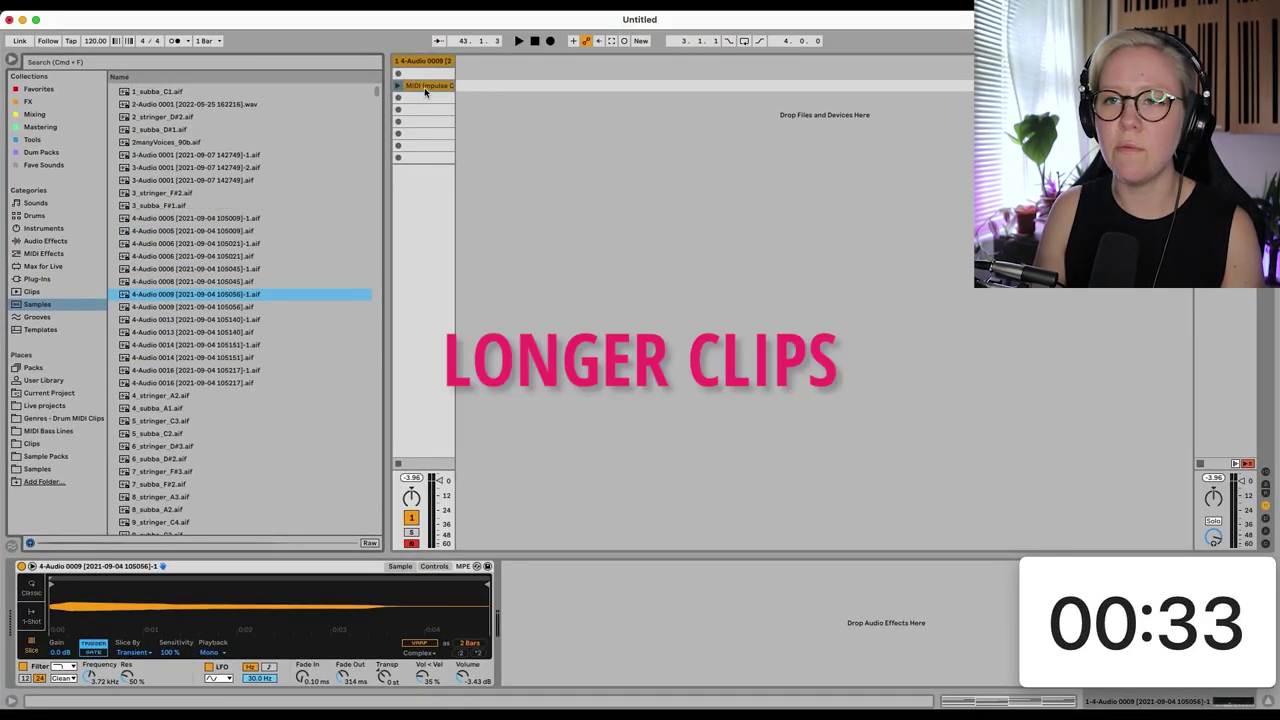
scroll(170, 408, down, 7)
click(175, 378)
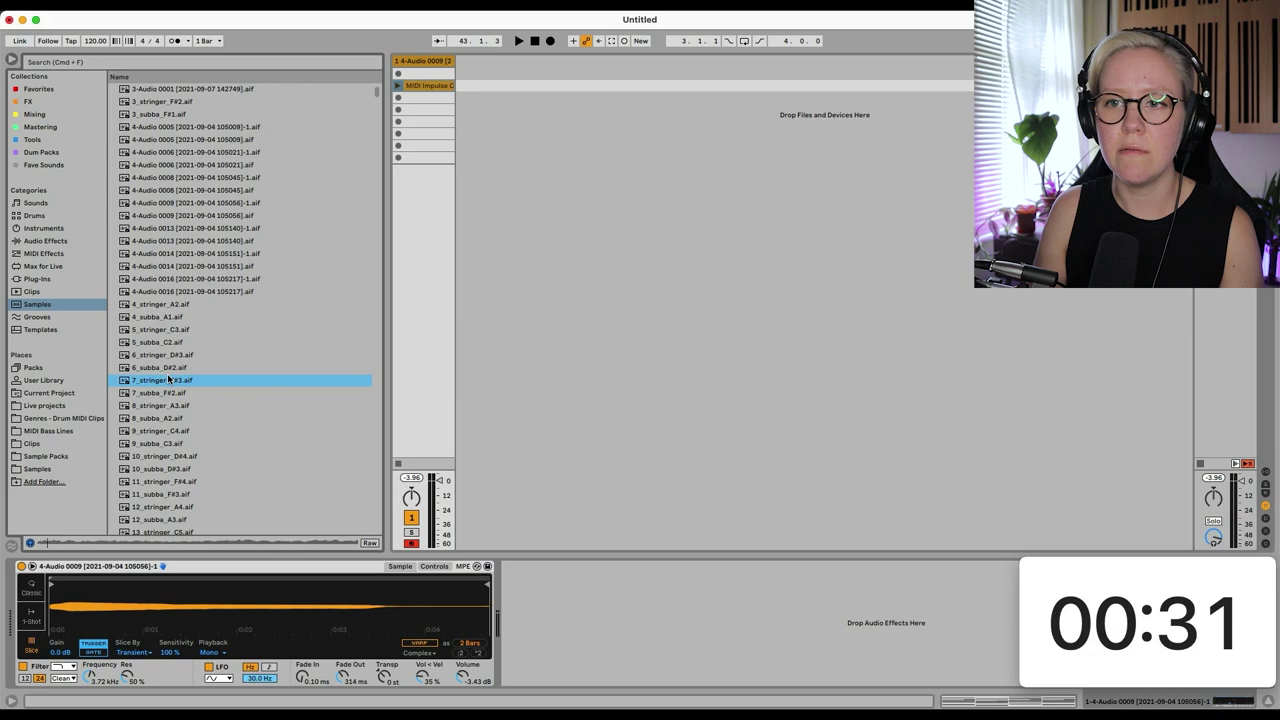
click(160, 456)
scroll(165, 452, down, 5)
click(166, 450)
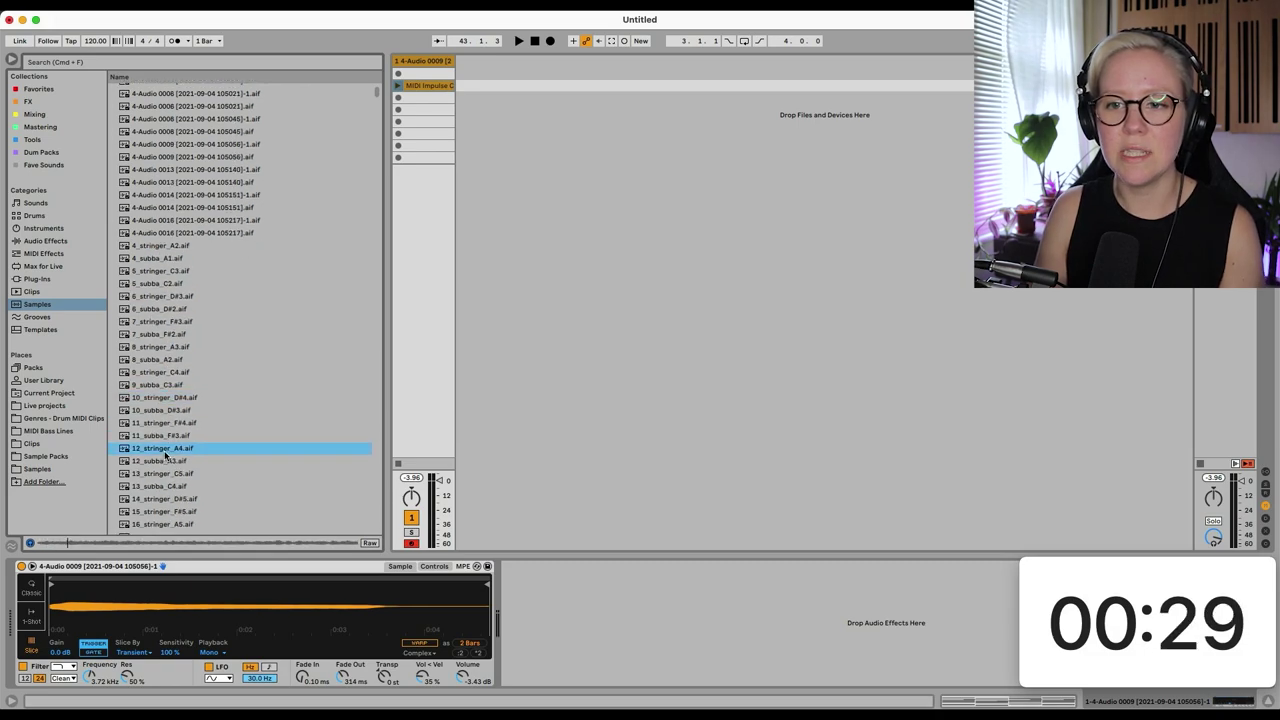
scroll(166, 456, down, 20)
- Search the browser for 'vocal' and audition a Vocal Chant sample
click(65, 64)
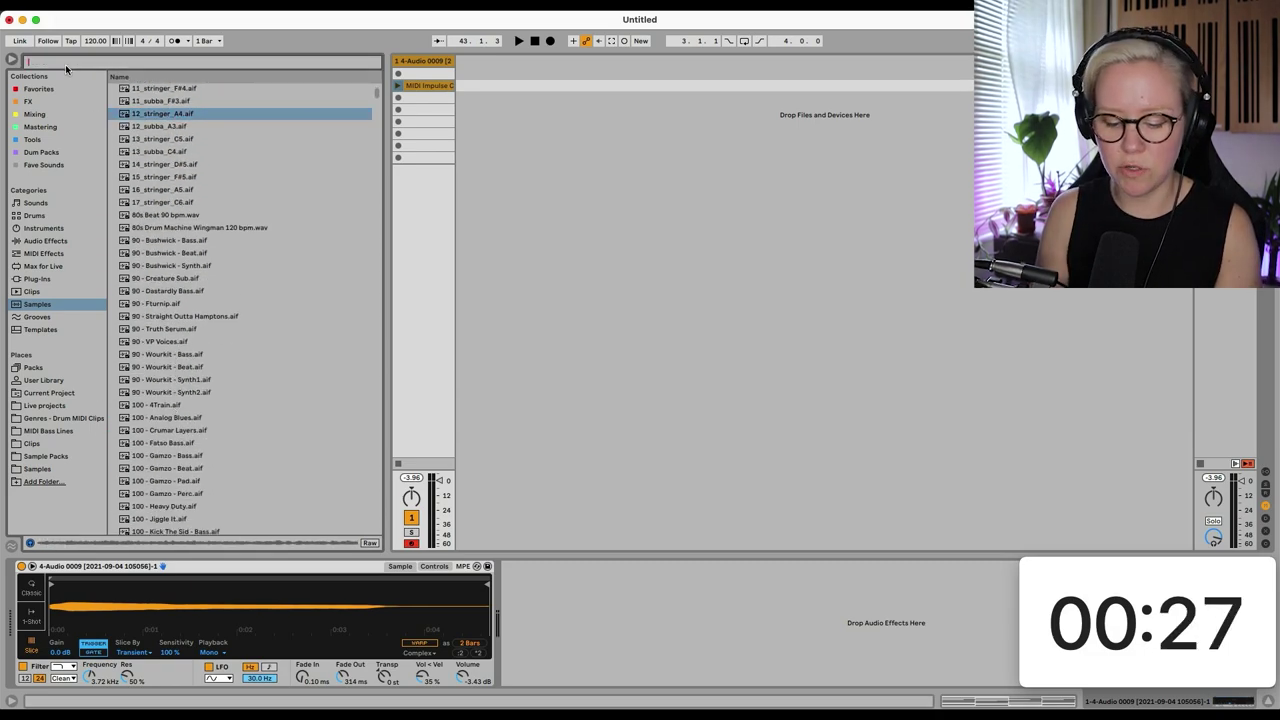
text(vocal)
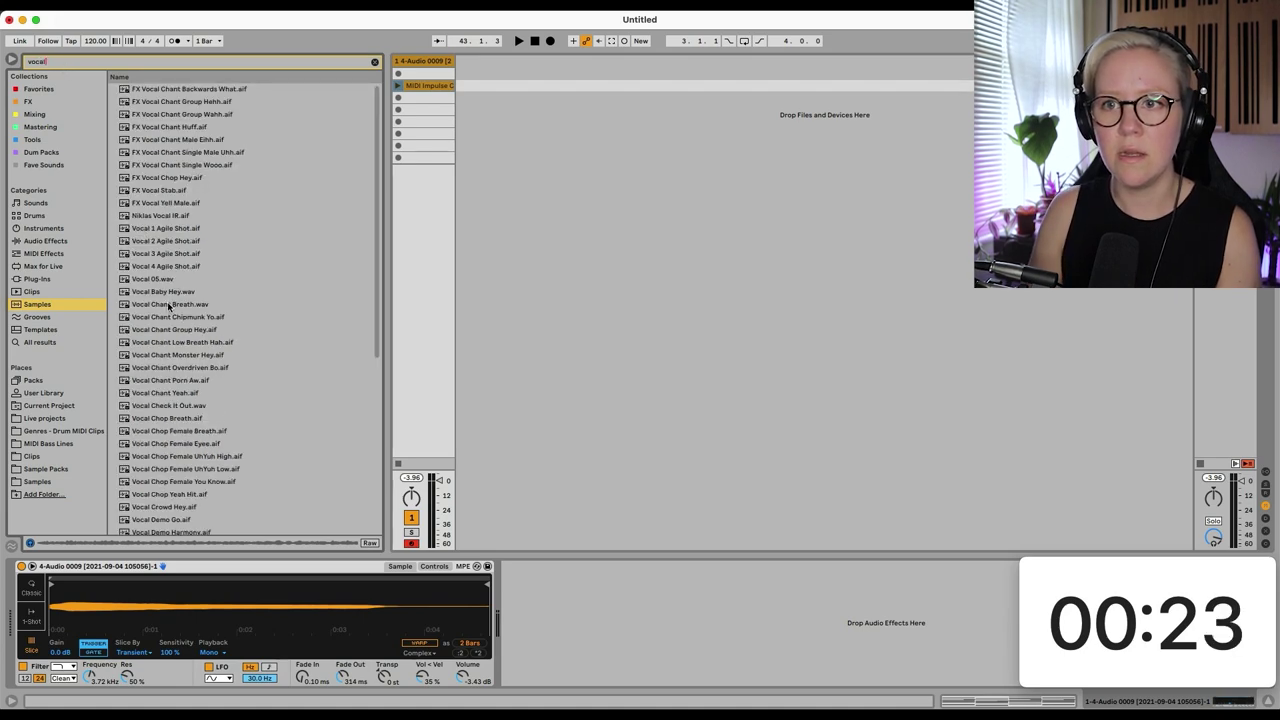
click(191, 380)
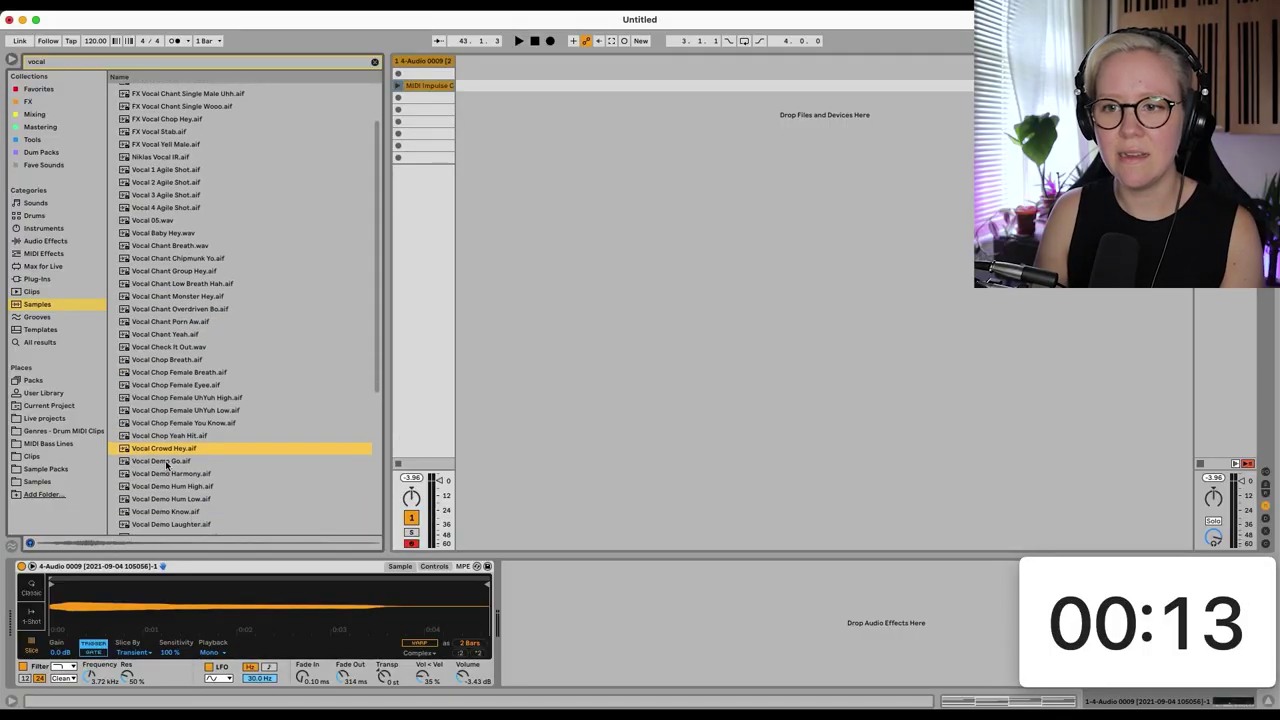
- Load Vocal Demo Go into Simpler, then audition the Vocal Demo Hum High and Know samples
click(164, 462)
drag(155, 612, 150, 608)
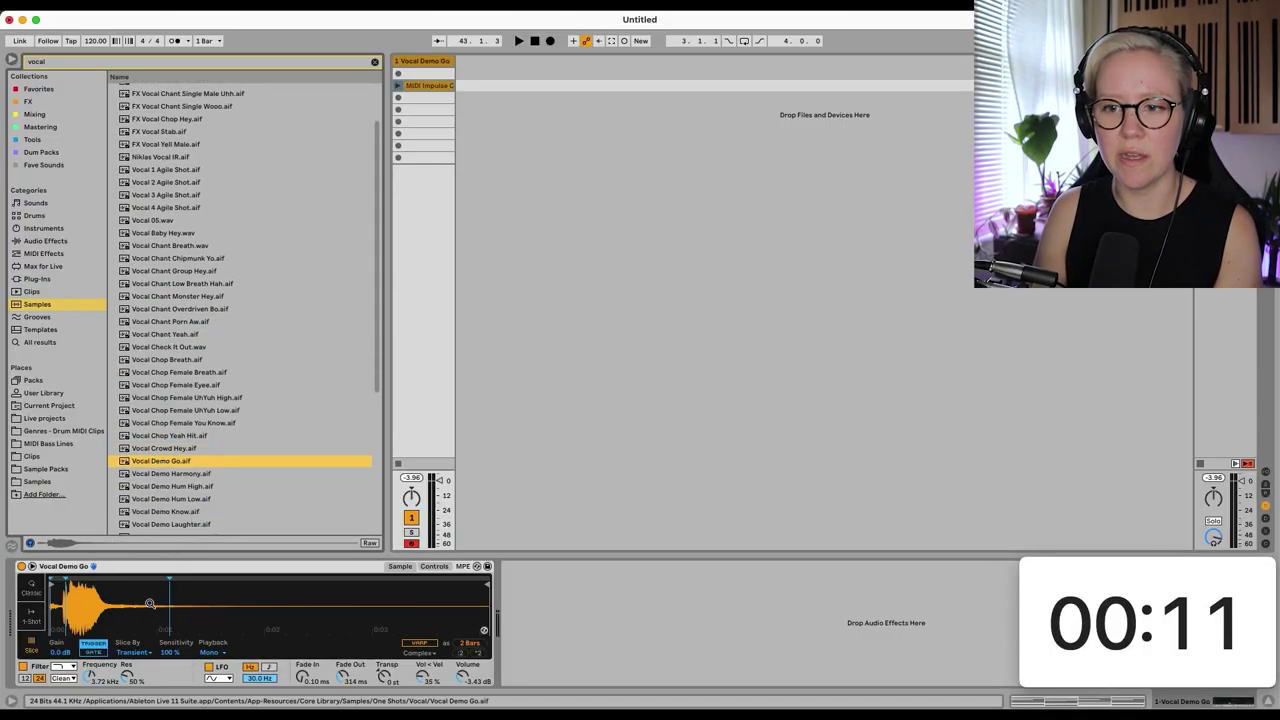
click(166, 487)
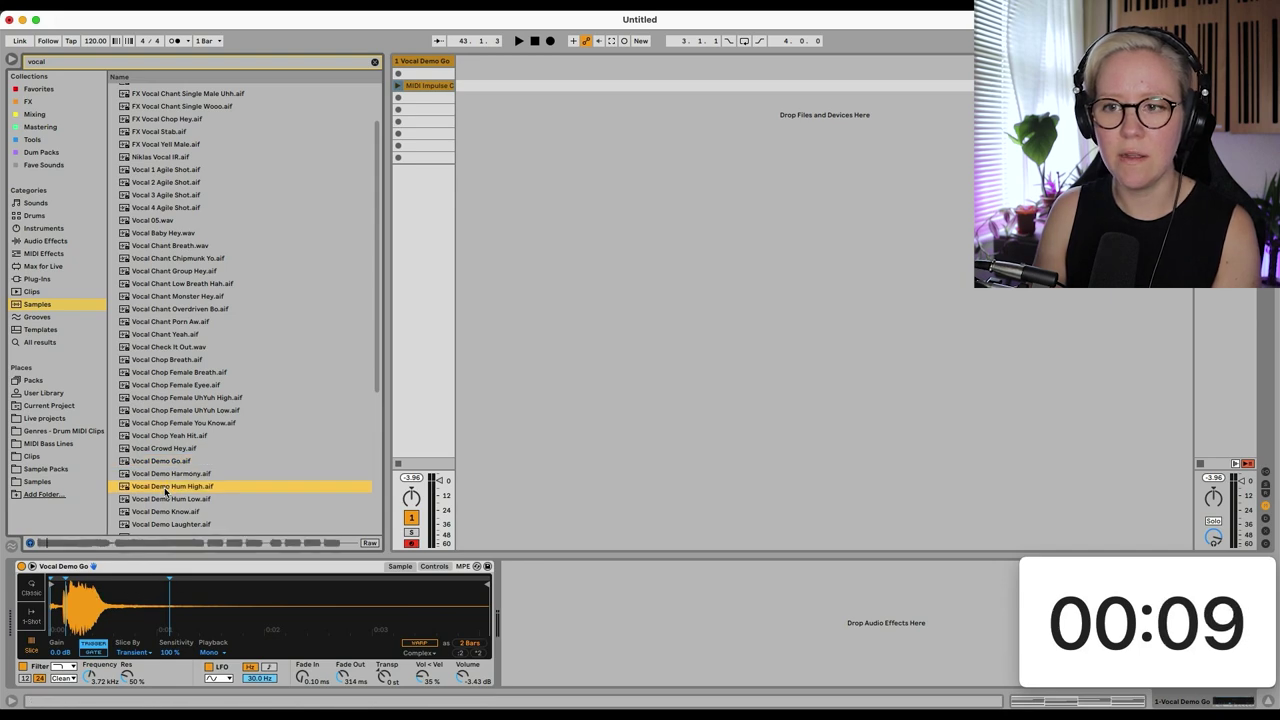
click(166, 512)
scroll(175, 502, down, 2)
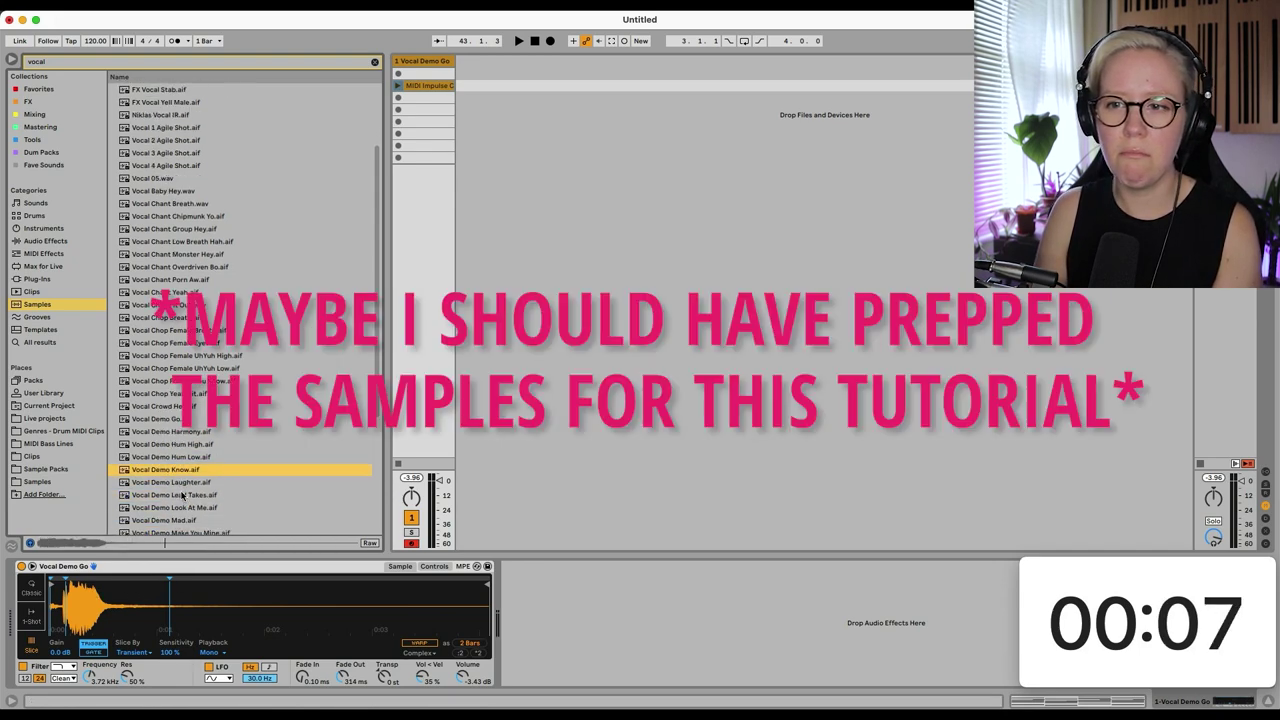
- Load Vocal Demo Lead Takes into Simpler and zoom into the start of its slices
click(180, 495)
drag(160, 594, 162, 594)
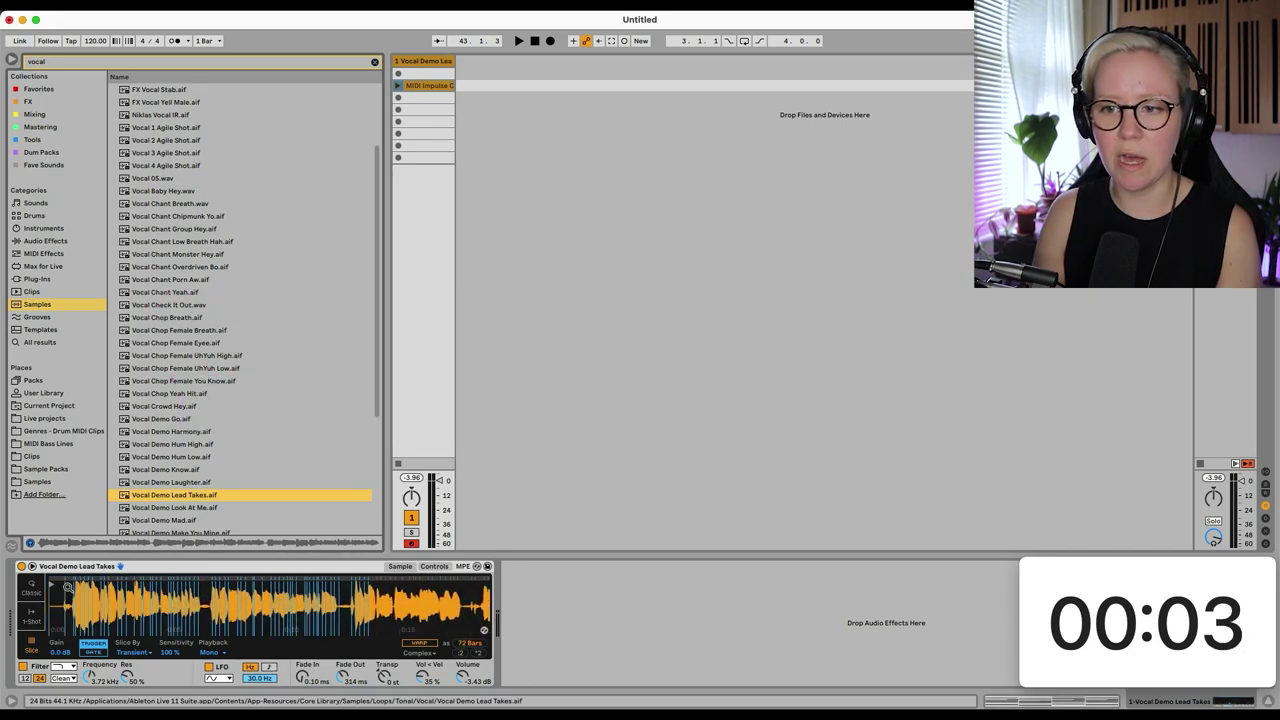
drag(67, 587, 70, 587)
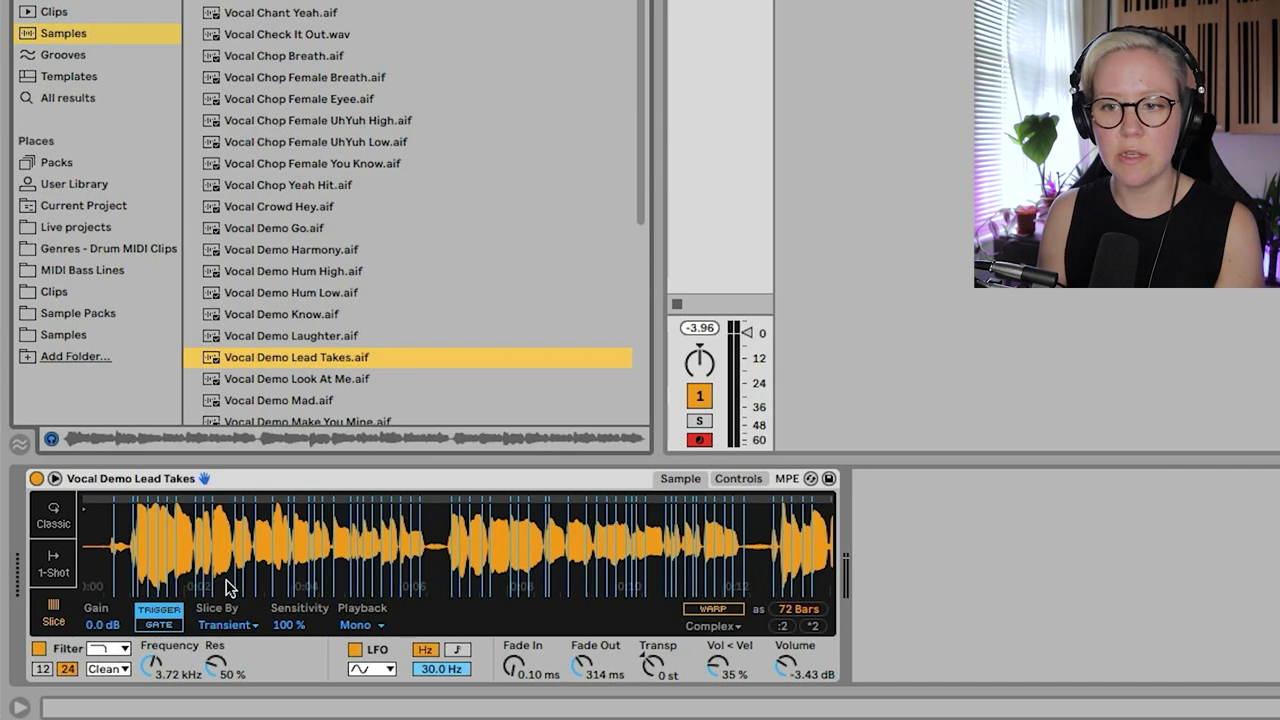
- Play the slices from the computer keyboard after shifting its octave, then set slice Sensitivity to 65%
key(z)
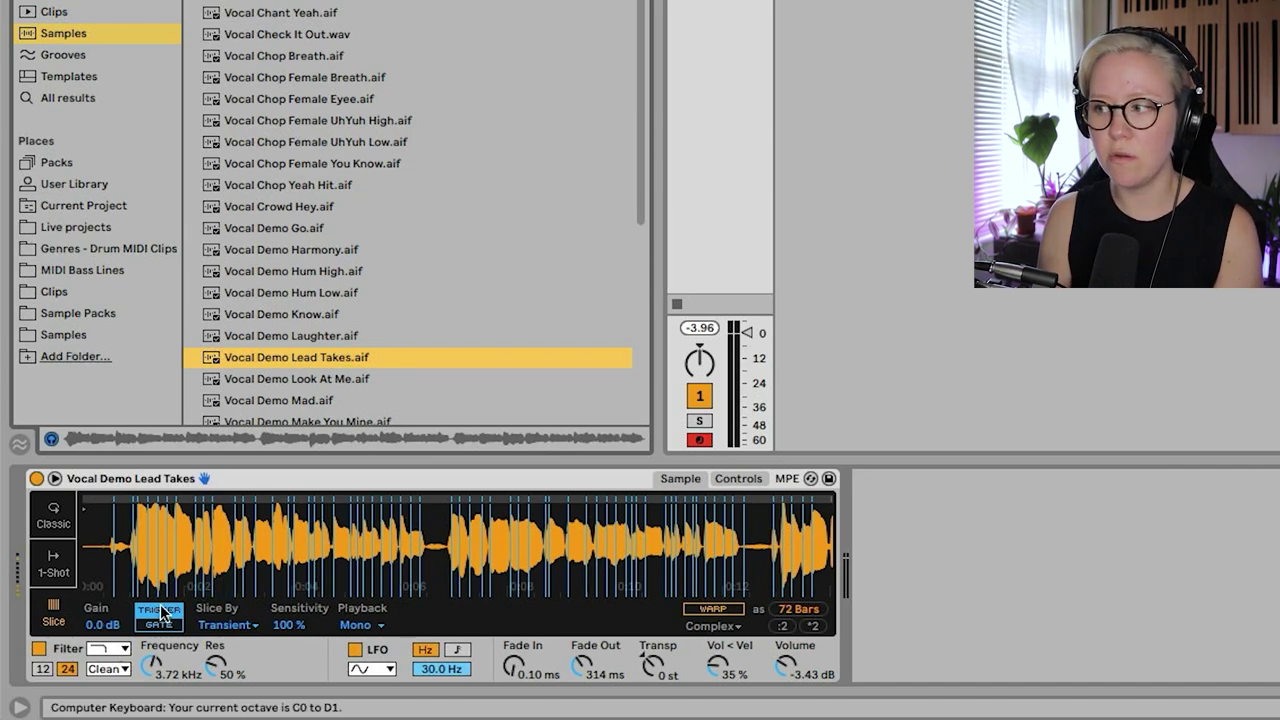
key(z)
key(z)
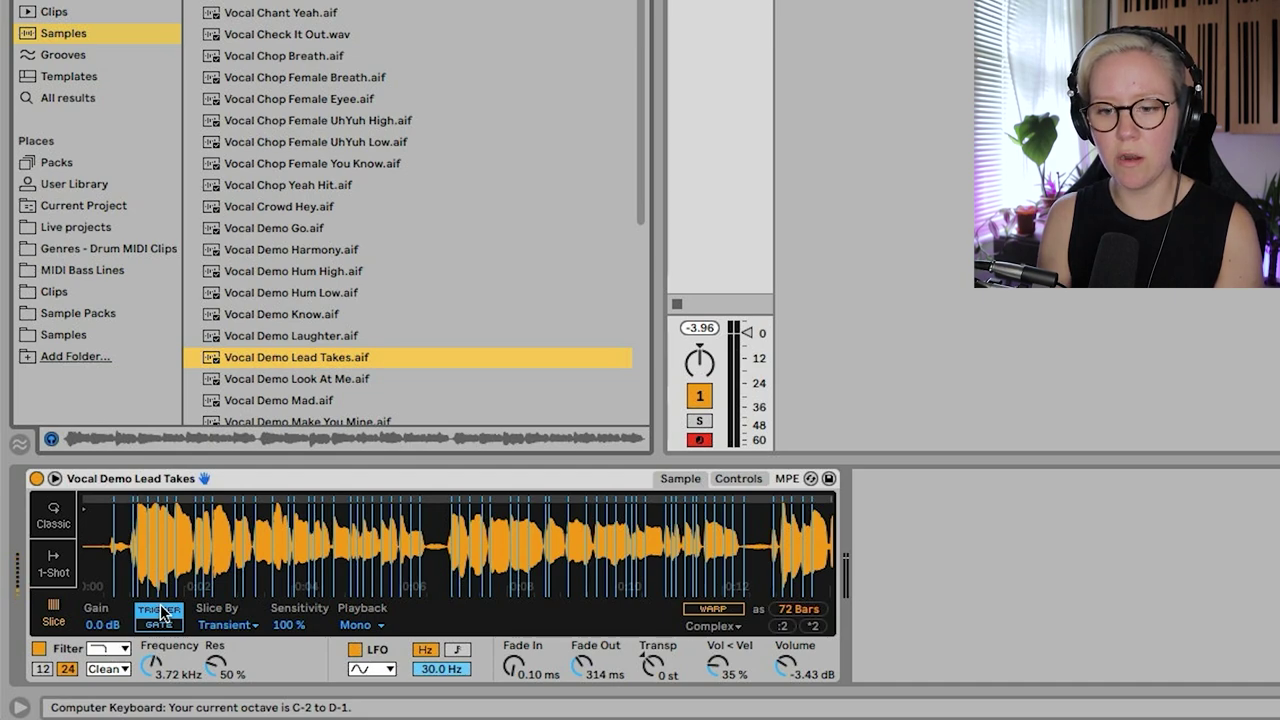
key(x)
key(x)
key(x)
key(a)
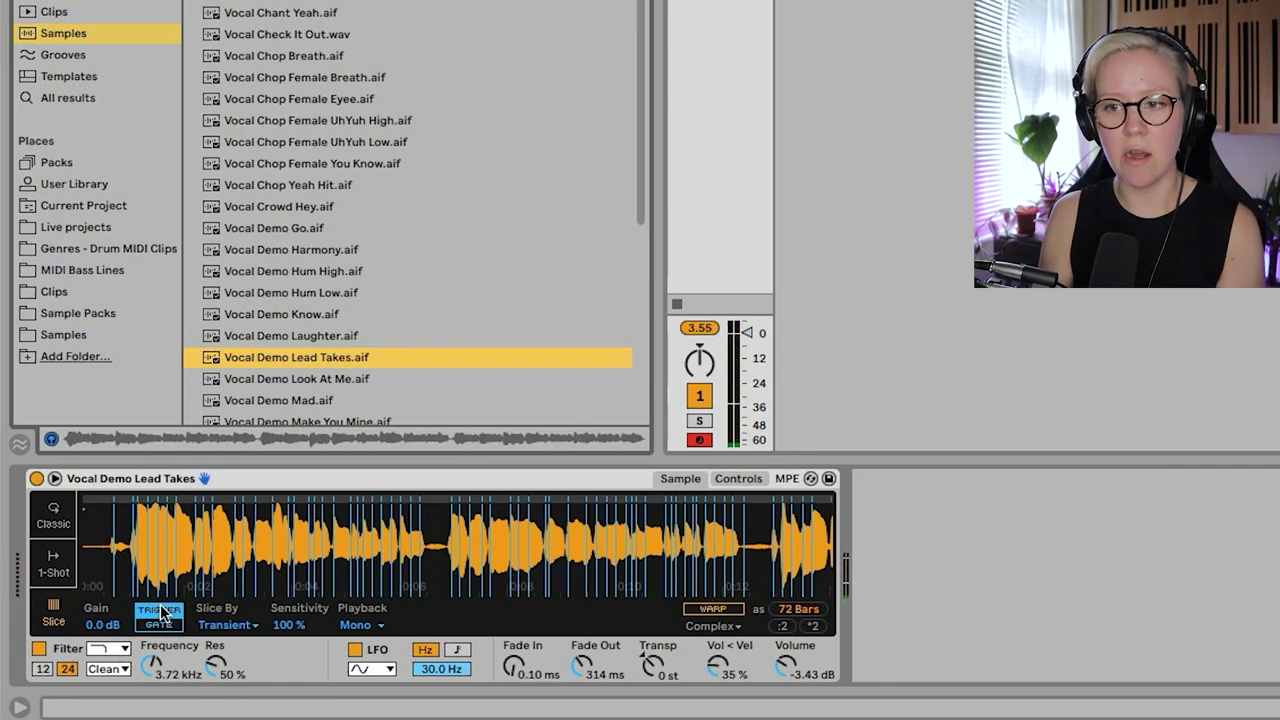
click(296, 630)
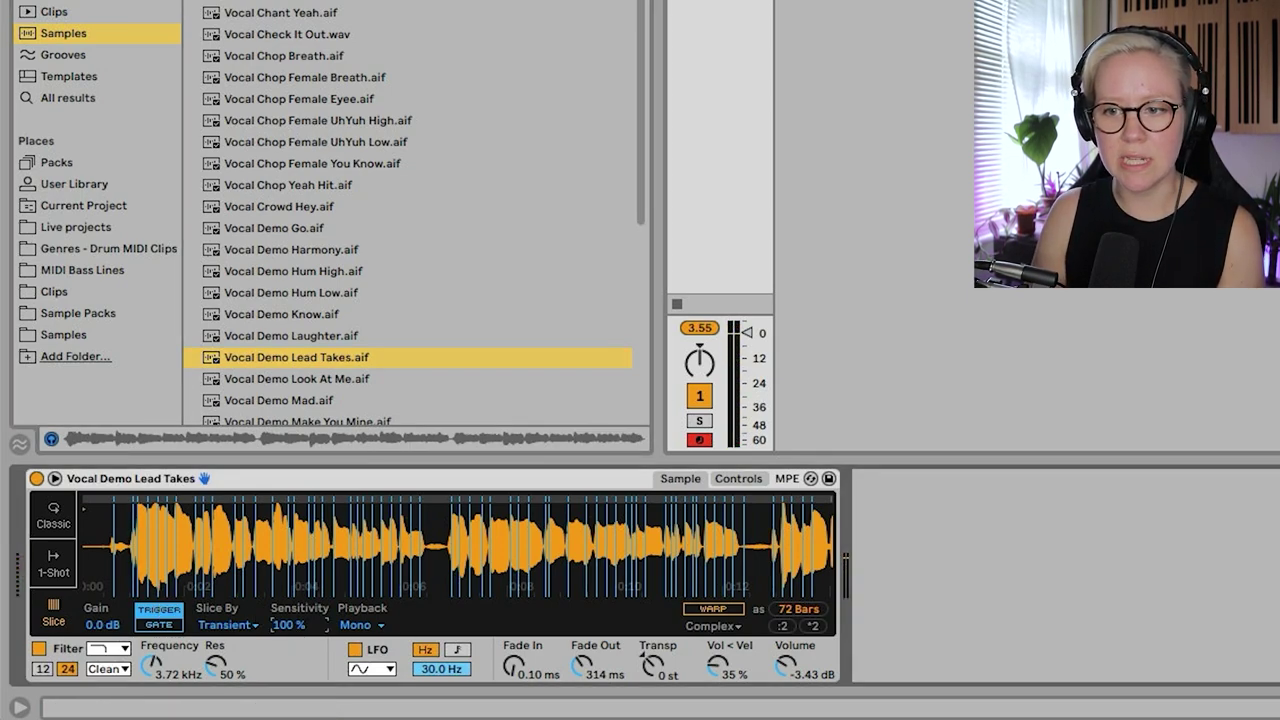
drag(296, 630, 296, 670)
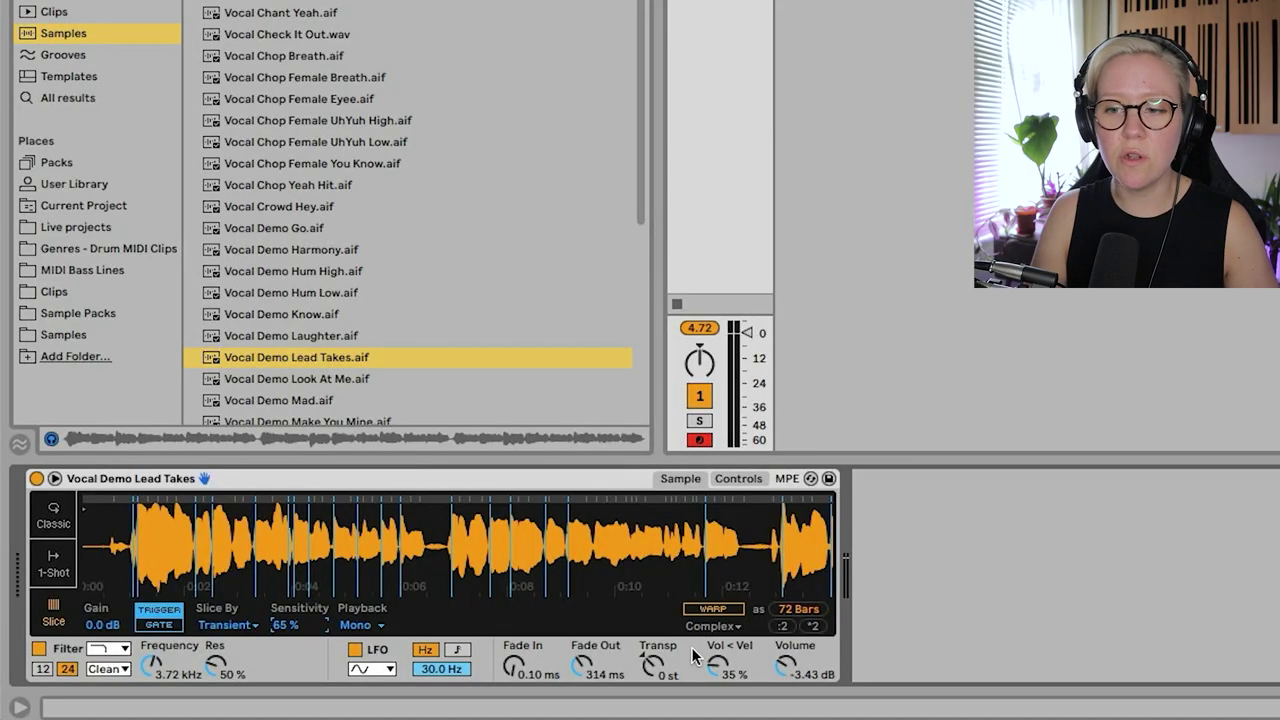
drag(466, 588, 713, 469)
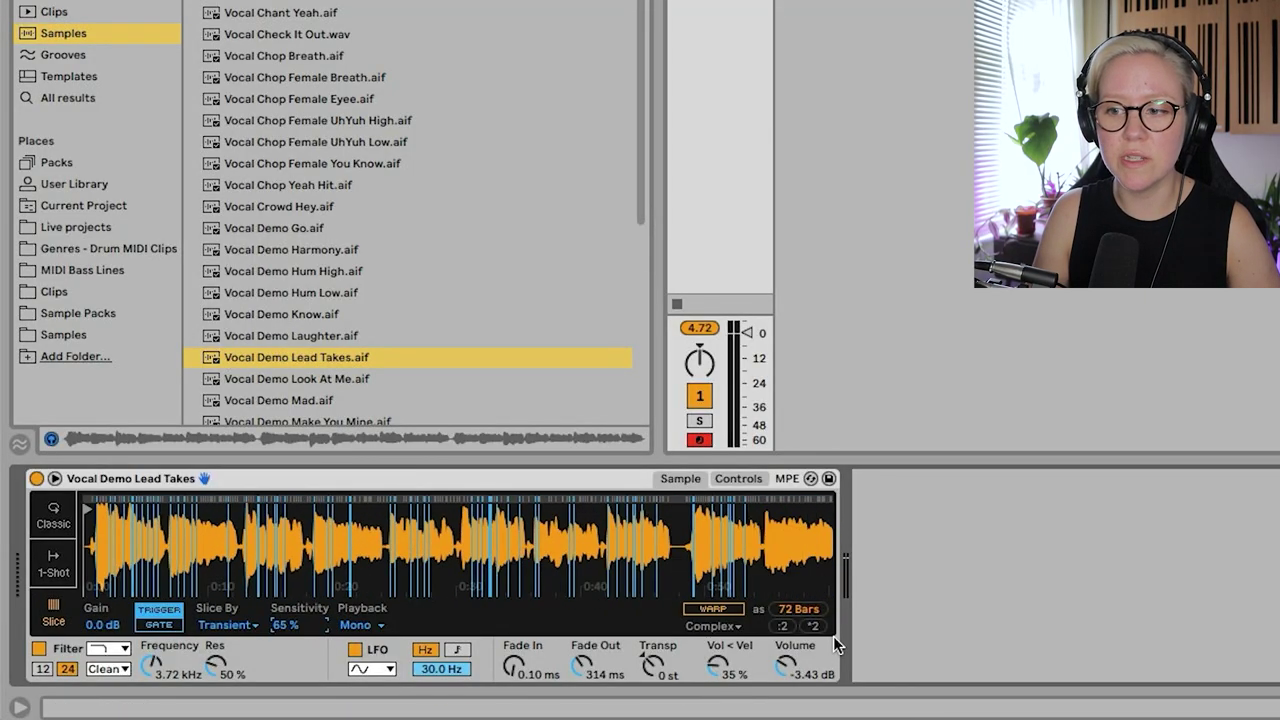